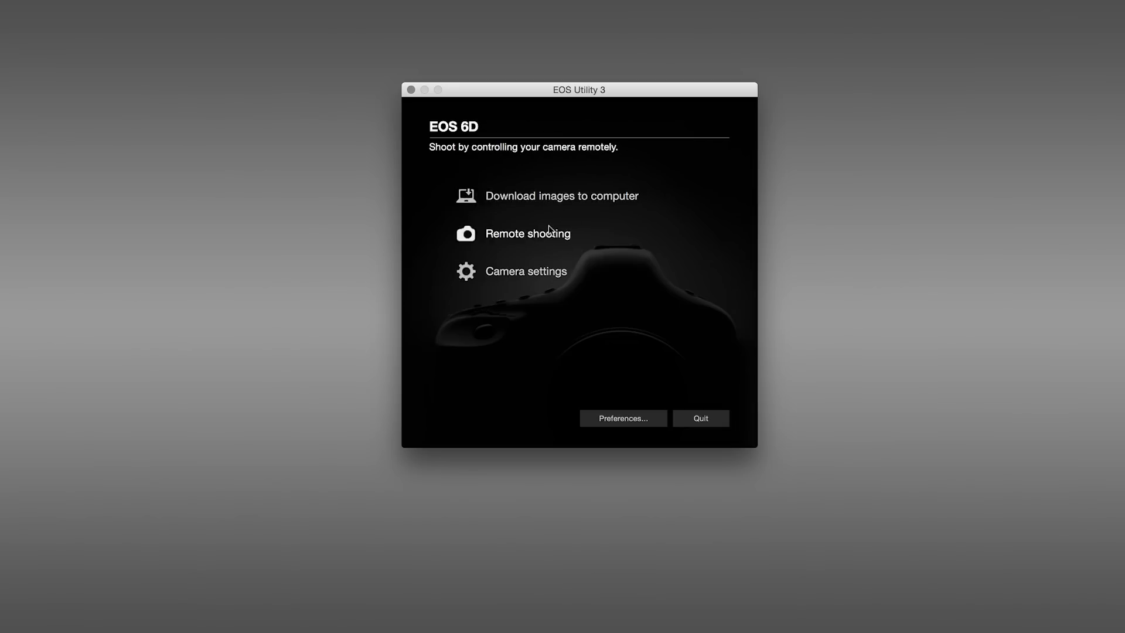
Start remote shooting with the EOS 6D and select a shutter speed of 1/60 in the camera controls
{"action": "left_click", "coordinate": [502, 237]}
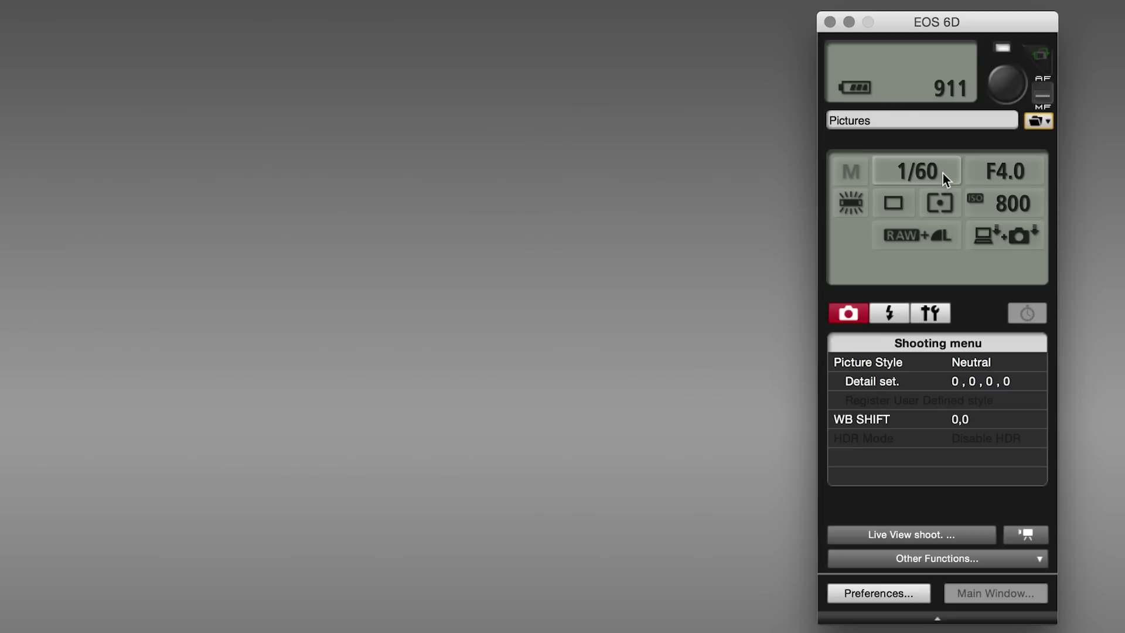
{"action": "left_click", "coordinate": [978, 167]}
{"action": "left_click", "coordinate": [978, 167]}
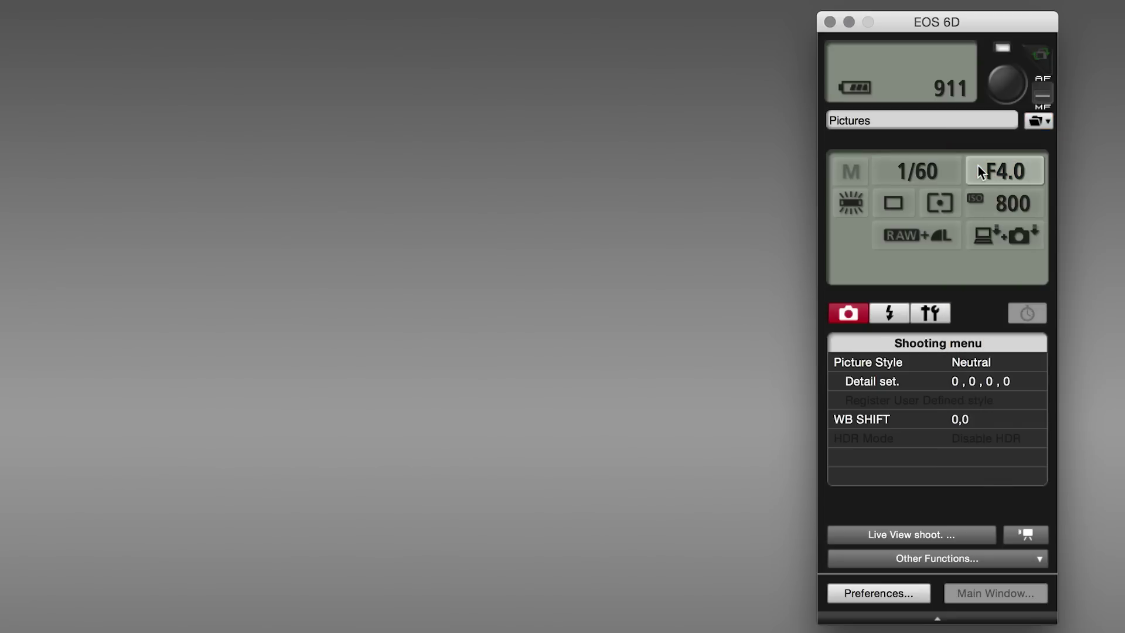
{"action": "left_click", "coordinate": [933, 171]}
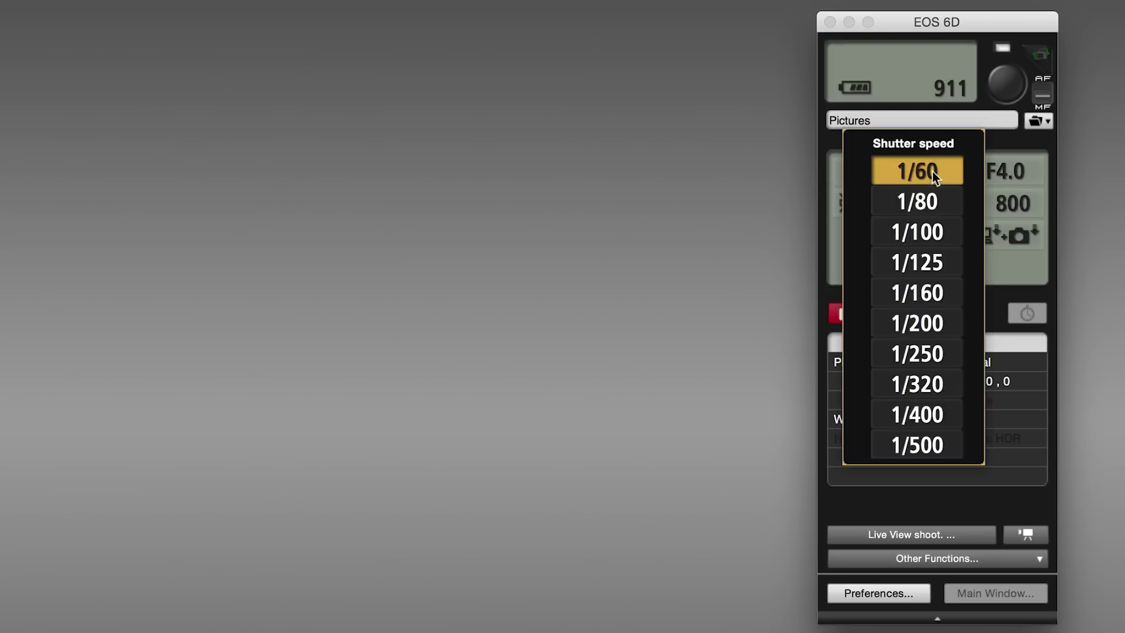
{"action": "left_click", "coordinate": [933, 171]}
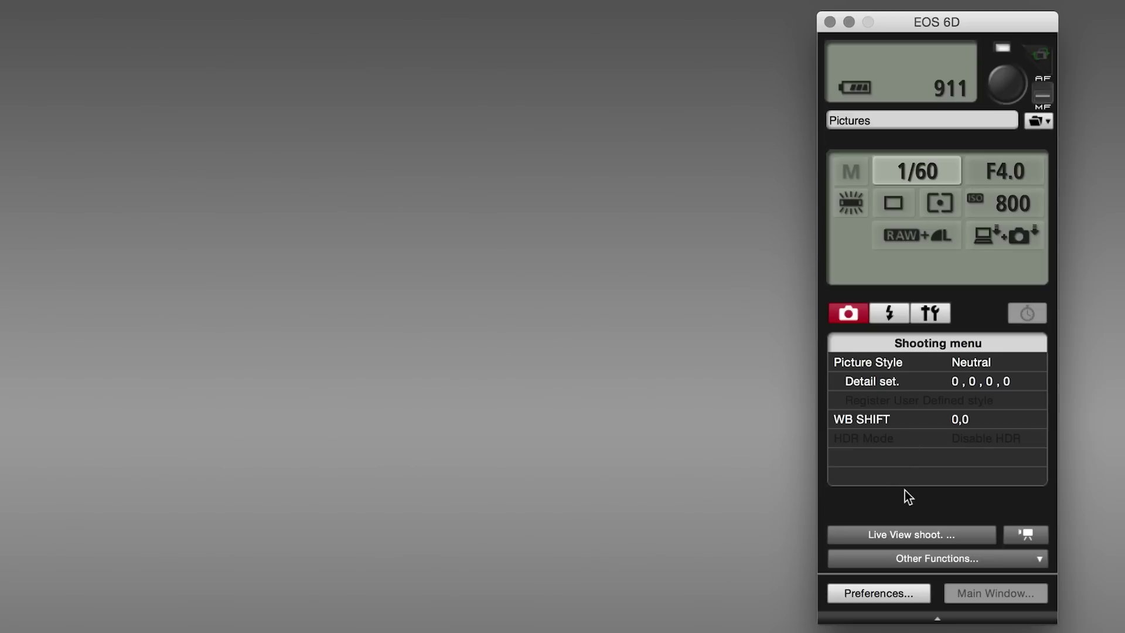
Start Live View shooting, move the camera control window clear of the image, and collapse the Live View settings
{"action": "left_click", "coordinate": [904, 535]}
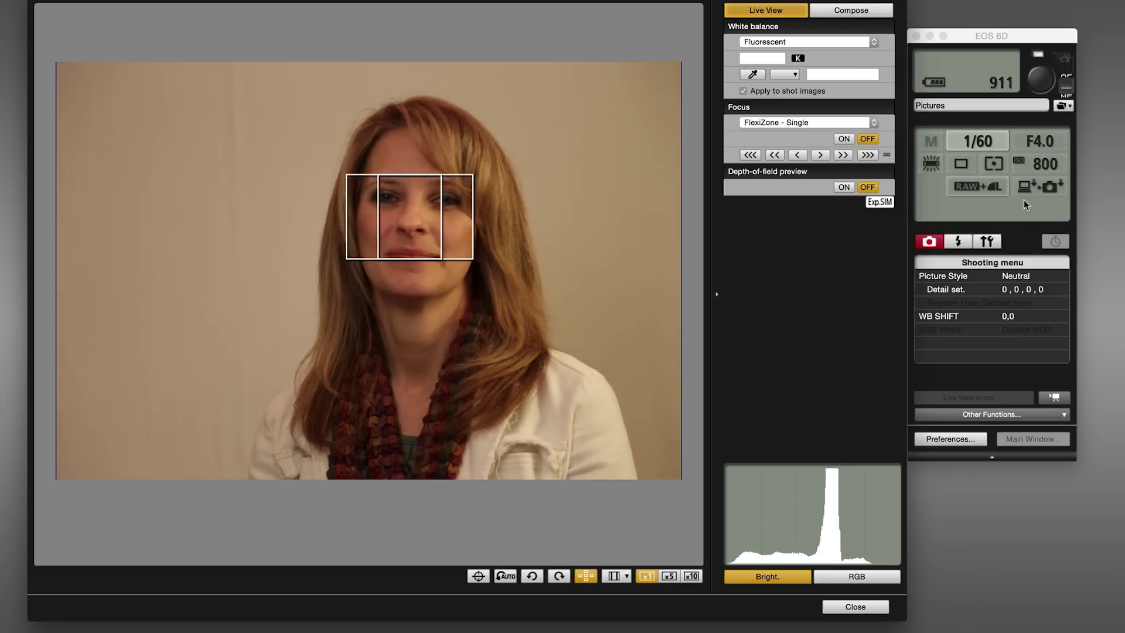
{"action": "left_click_drag", "start_coordinate": [988, 42], "coordinate": [1024, 8]}
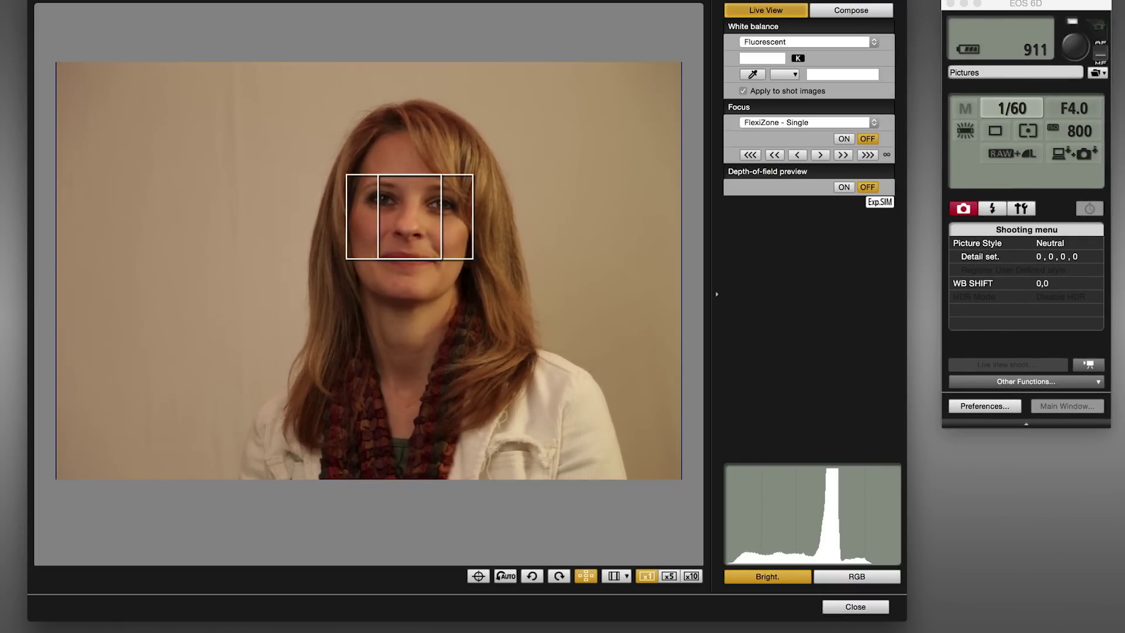
{"action": "left_click", "coordinate": [718, 295]}
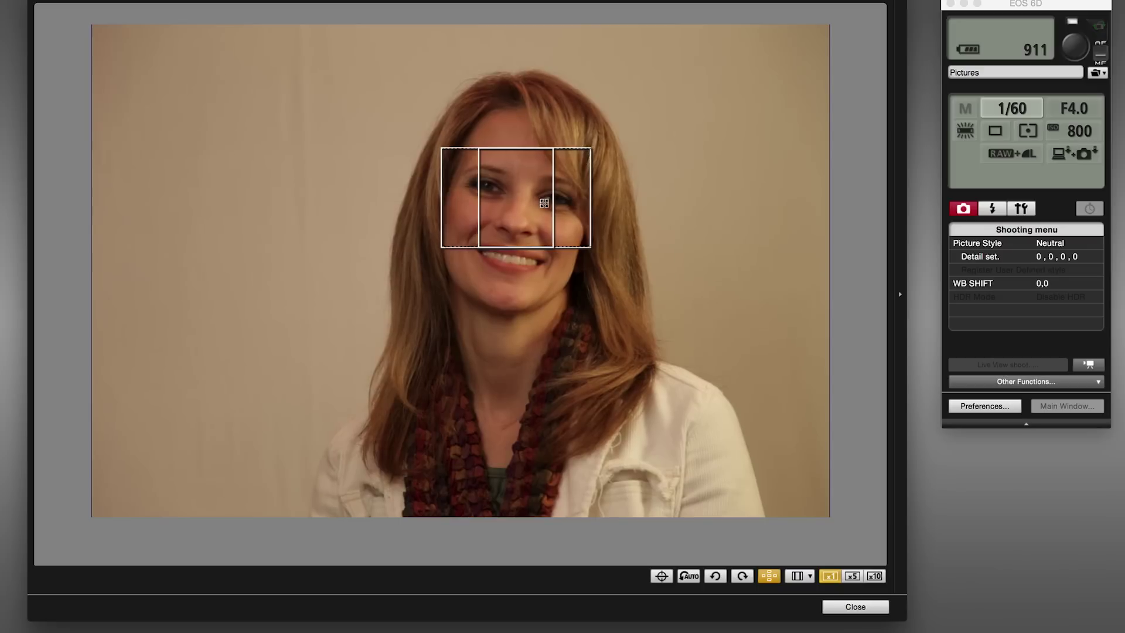
Place the focus frame over the subject's eyes, autofocus, and check the sharpness at x5 and x10 before returning to x1
{"action": "left_click_drag", "start_coordinate": [538, 202], "coordinate": [560, 206]}
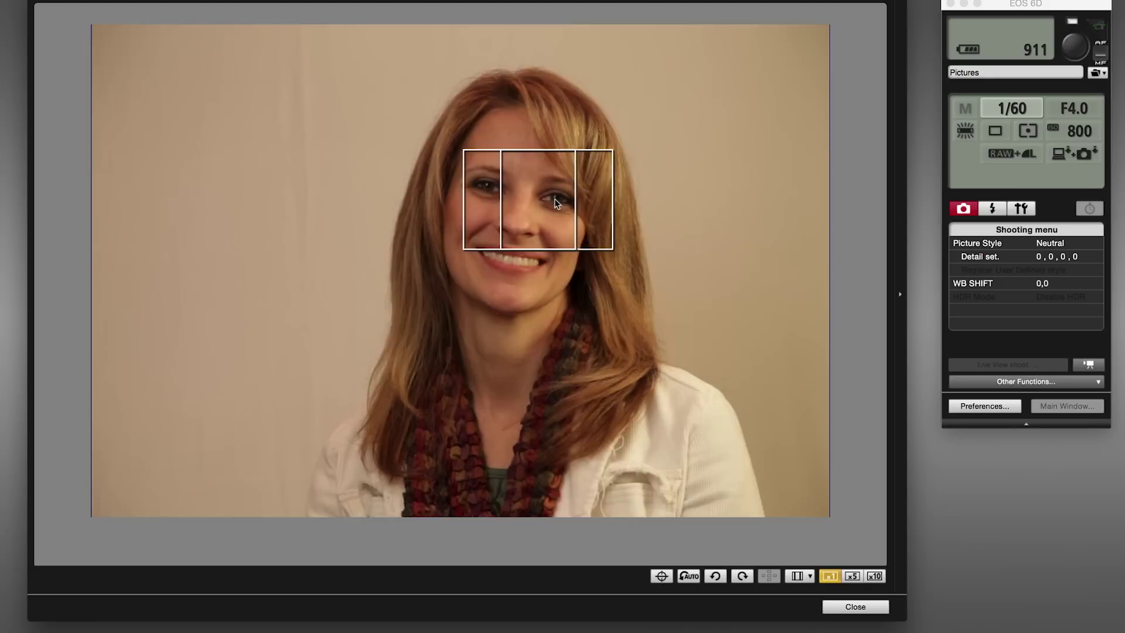
{"action": "double_click", "coordinate": [555, 200]}
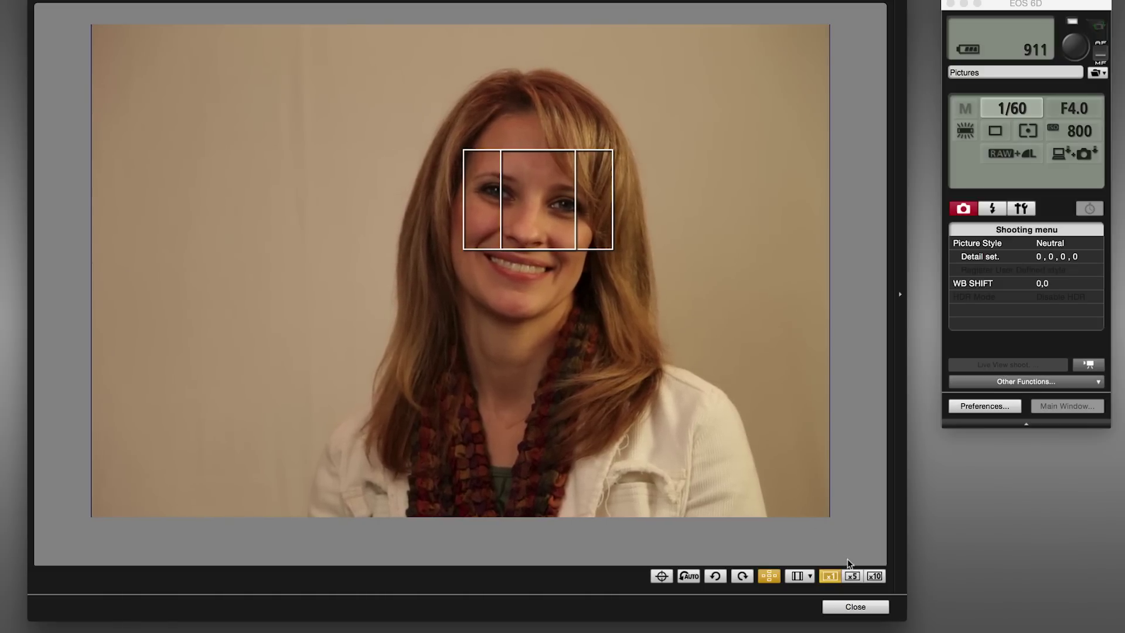
{"action": "left_click", "coordinate": [853, 576]}
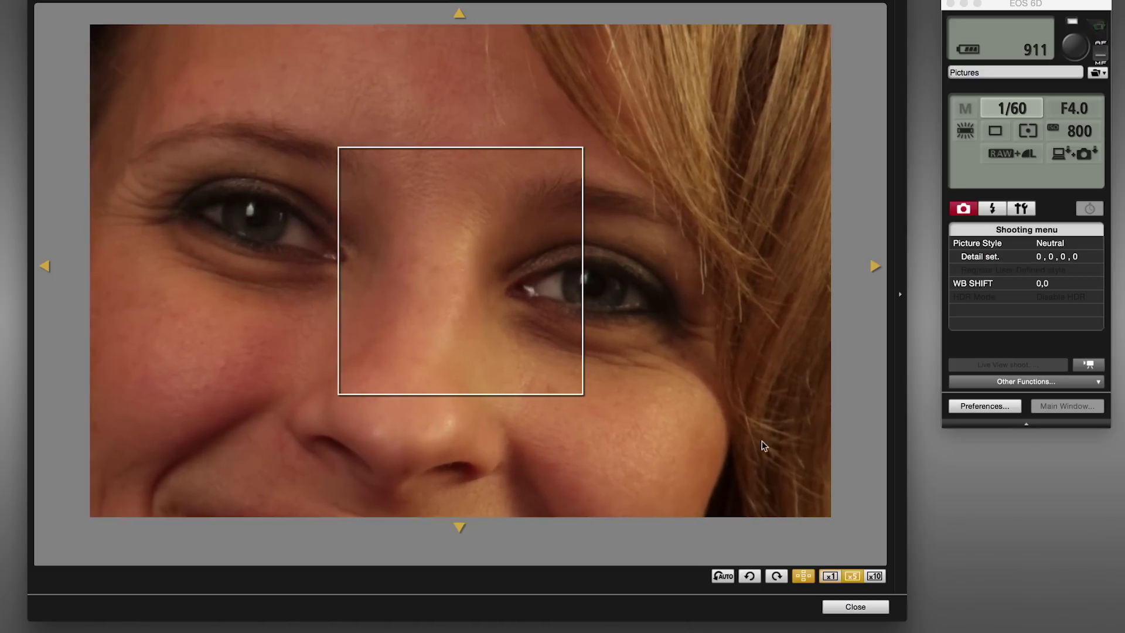
{"action": "left_click", "coordinate": [872, 577]}
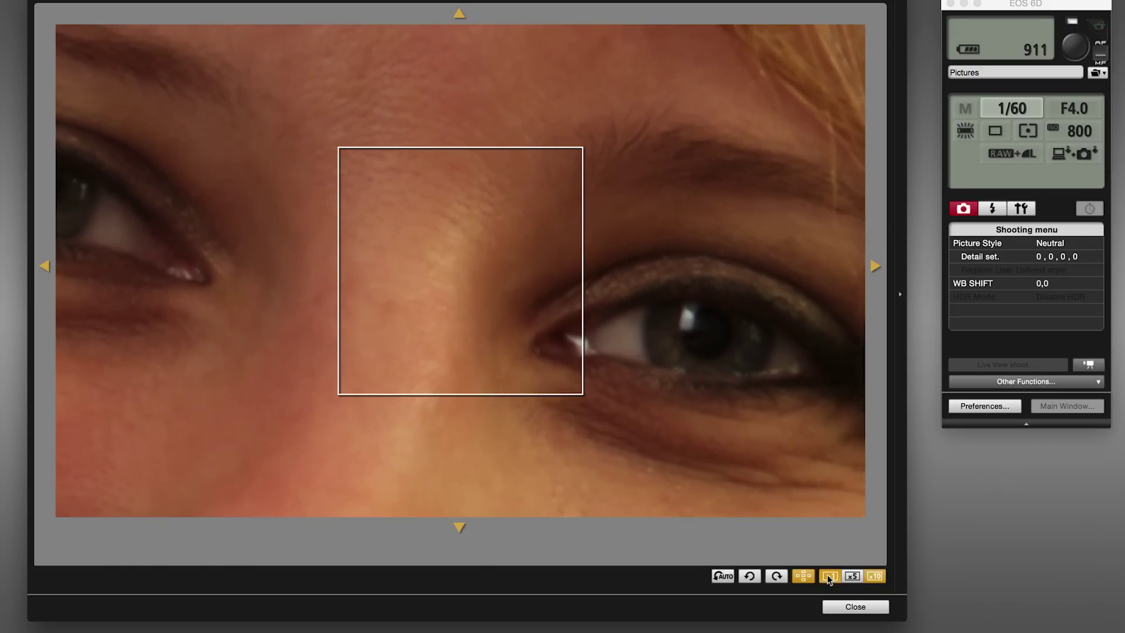
{"action": "left_click", "coordinate": [829, 576]}
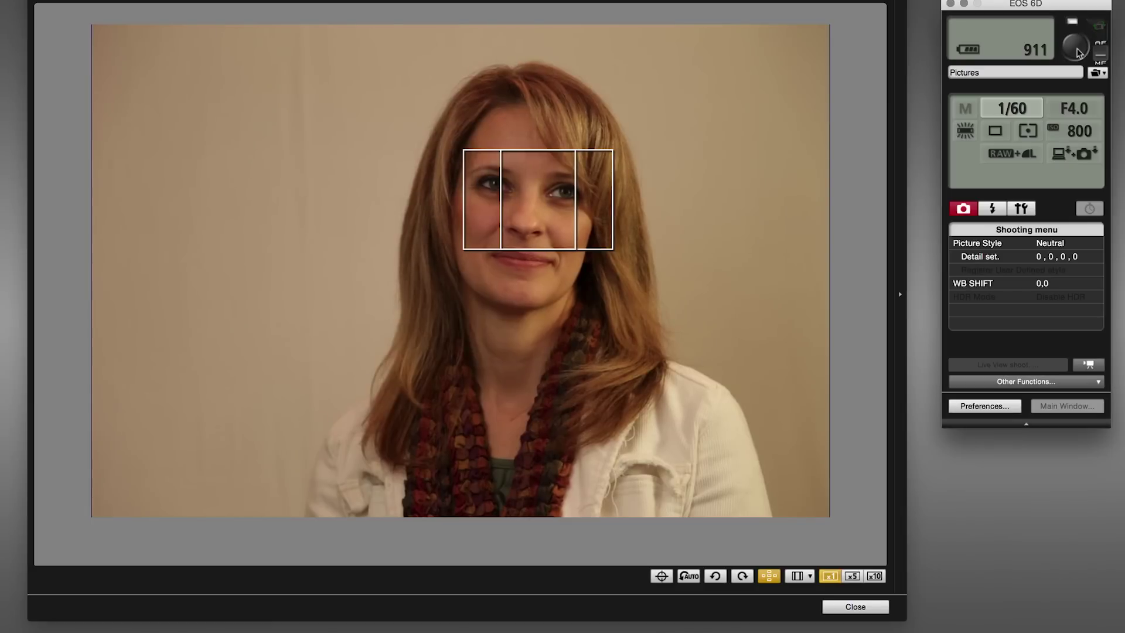
Take a photo remotely, reposition the Digital Photo Professional window, and switch back to the Live View window
{"action": "left_click", "coordinate": [1076, 51]}
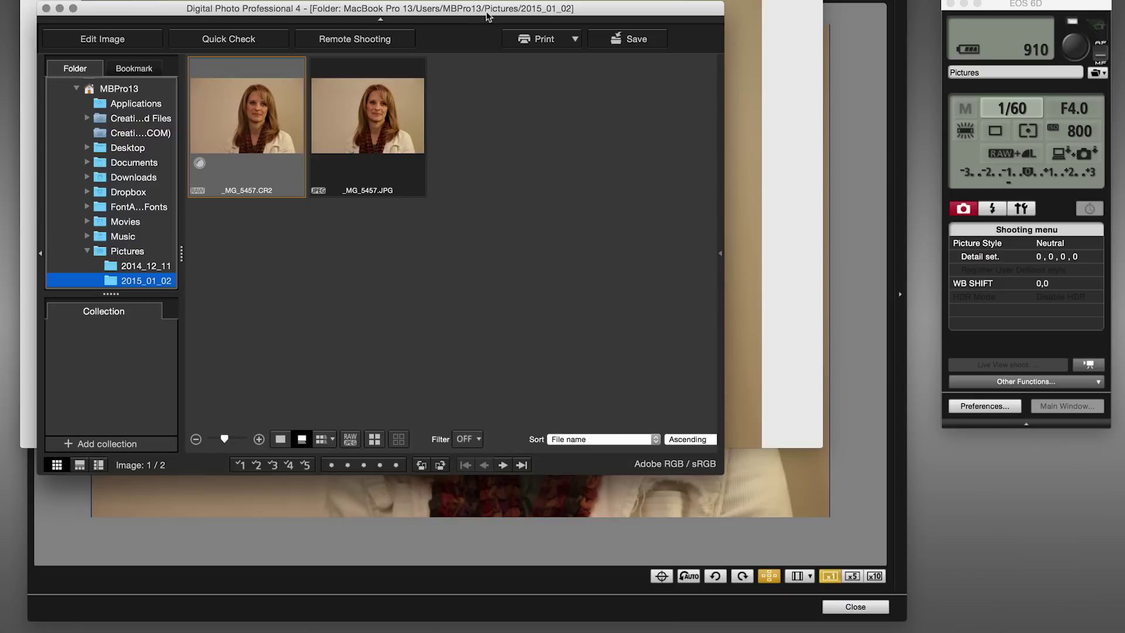
{"action": "left_click_drag", "start_coordinate": [487, 16], "coordinate": [579, 40]}
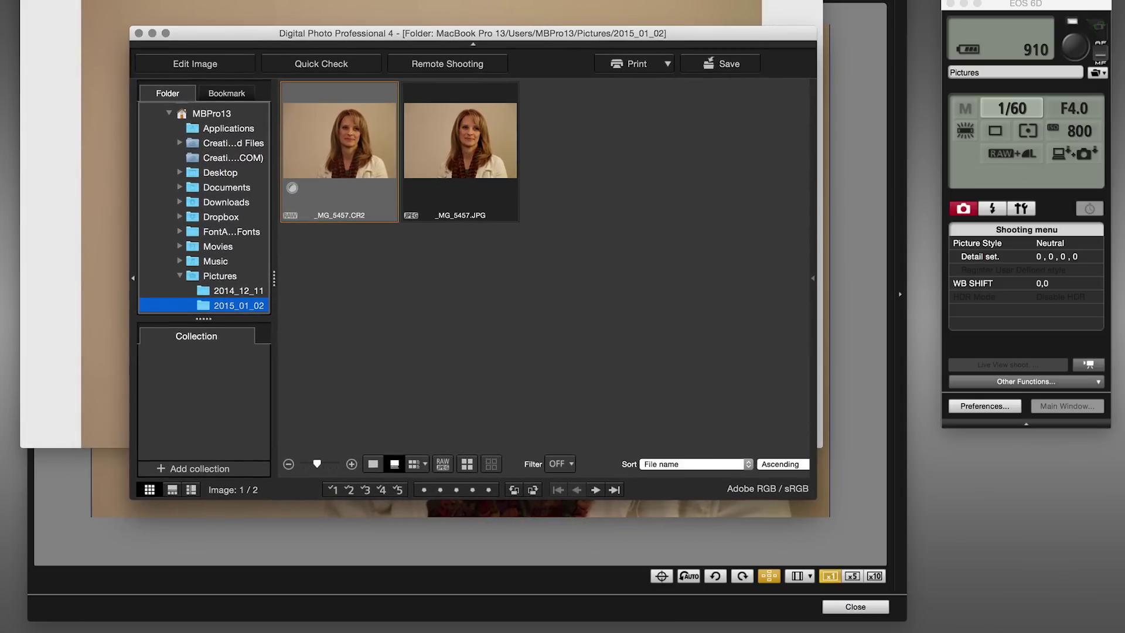
{"action": "key", "text": "super+Tab"}
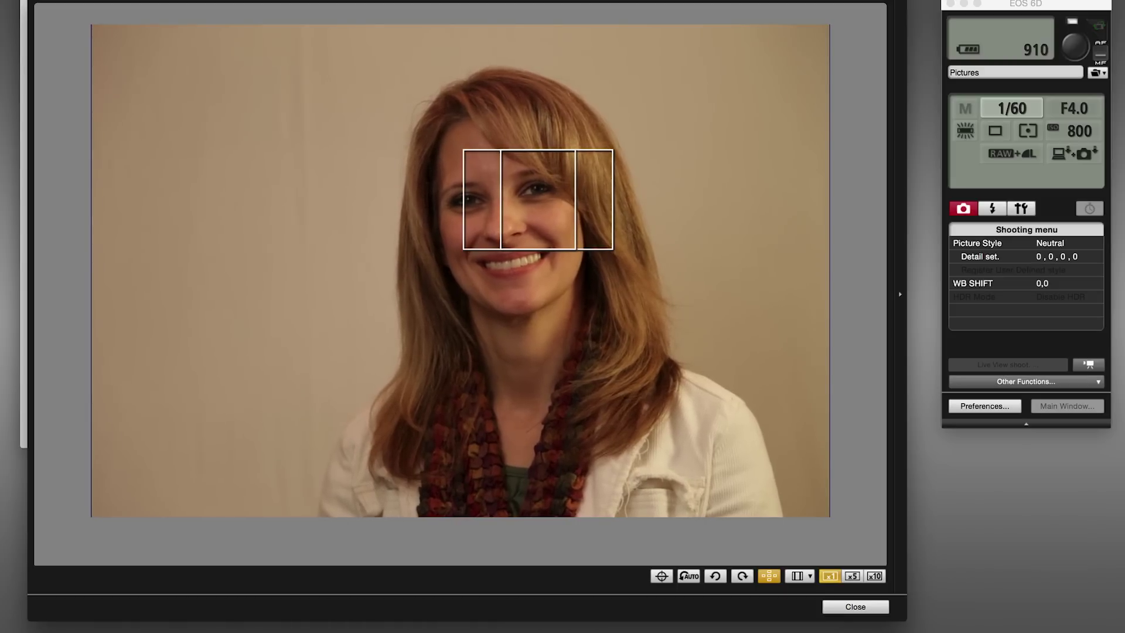
Enlarge the Quick Preview of the captured photo and close the Live View window
{"action": "left_click_drag", "start_coordinate": [805, 1], "coordinate": [816, 2]}
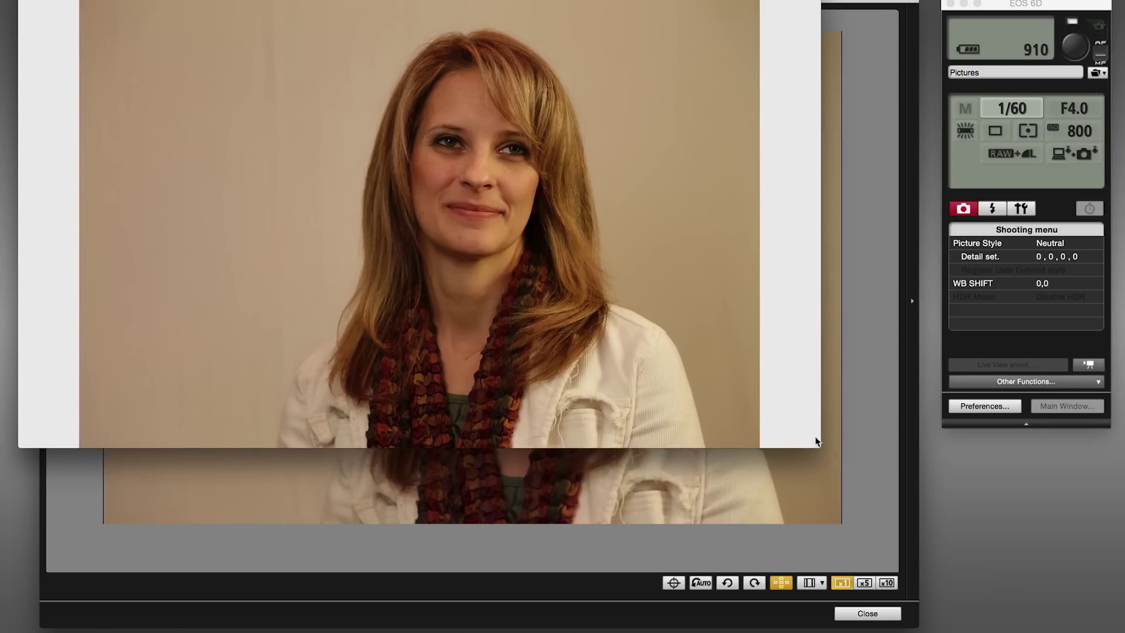
{"action": "left_click_drag", "start_coordinate": [818, 446], "coordinate": [980, 628]}
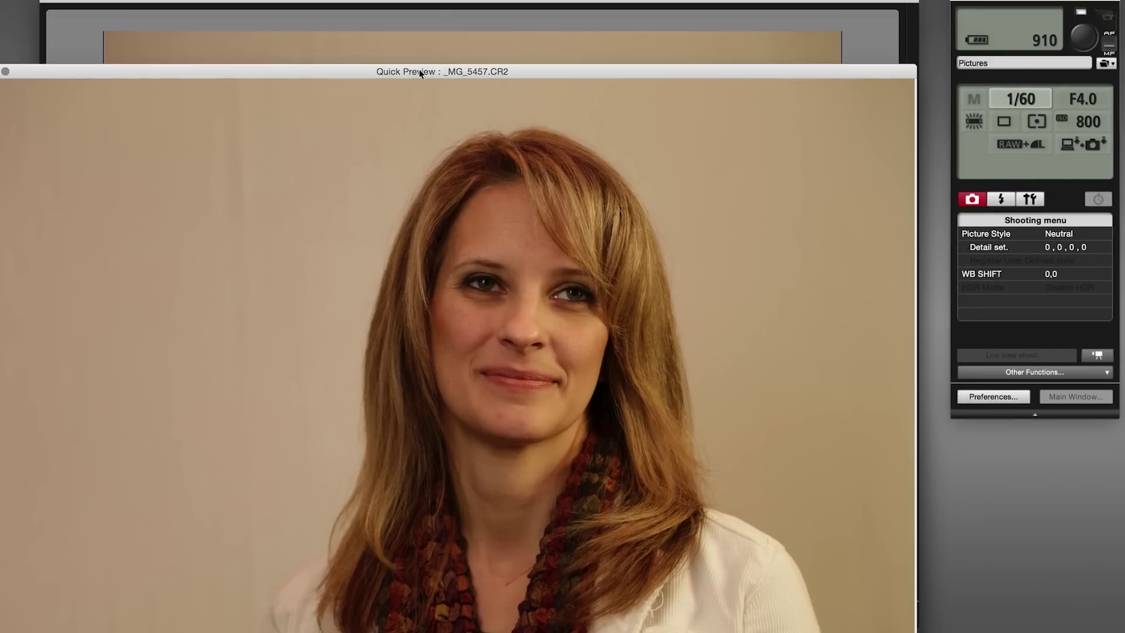
{"action": "left_click", "coordinate": [449, 1]}
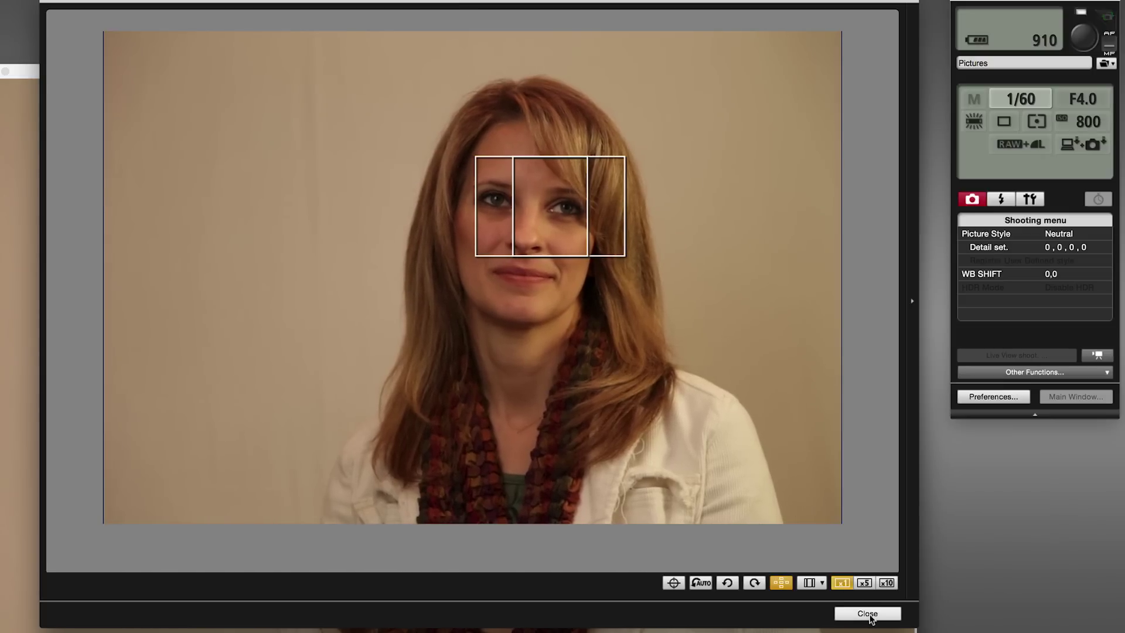
{"action": "left_click", "coordinate": [868, 613]}
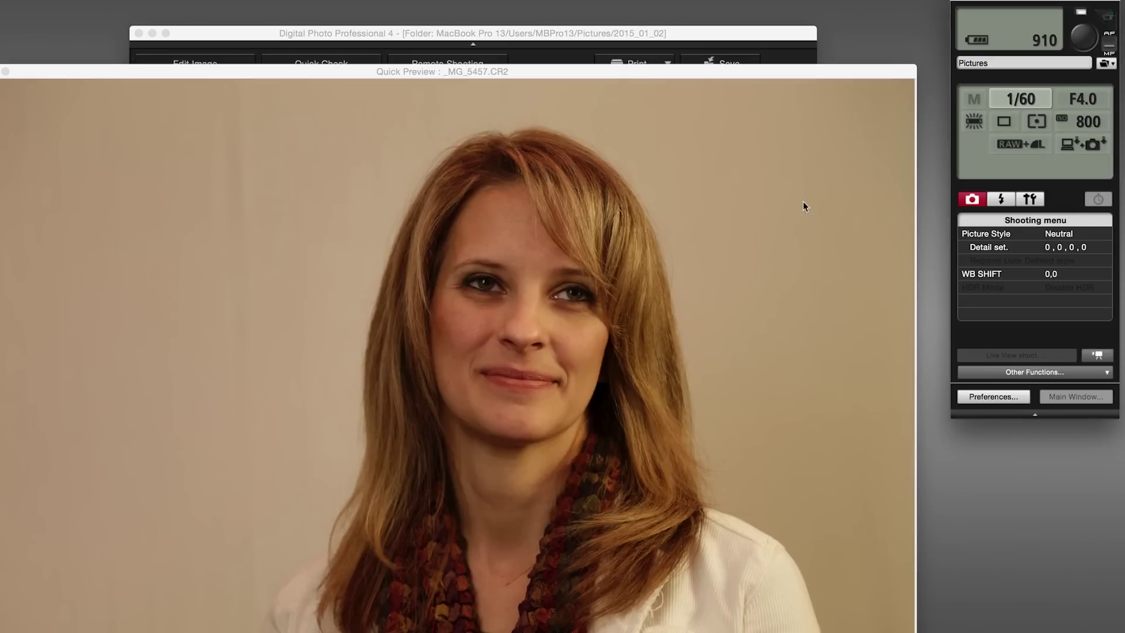
{"action": "double_click", "coordinate": [787, 72]}
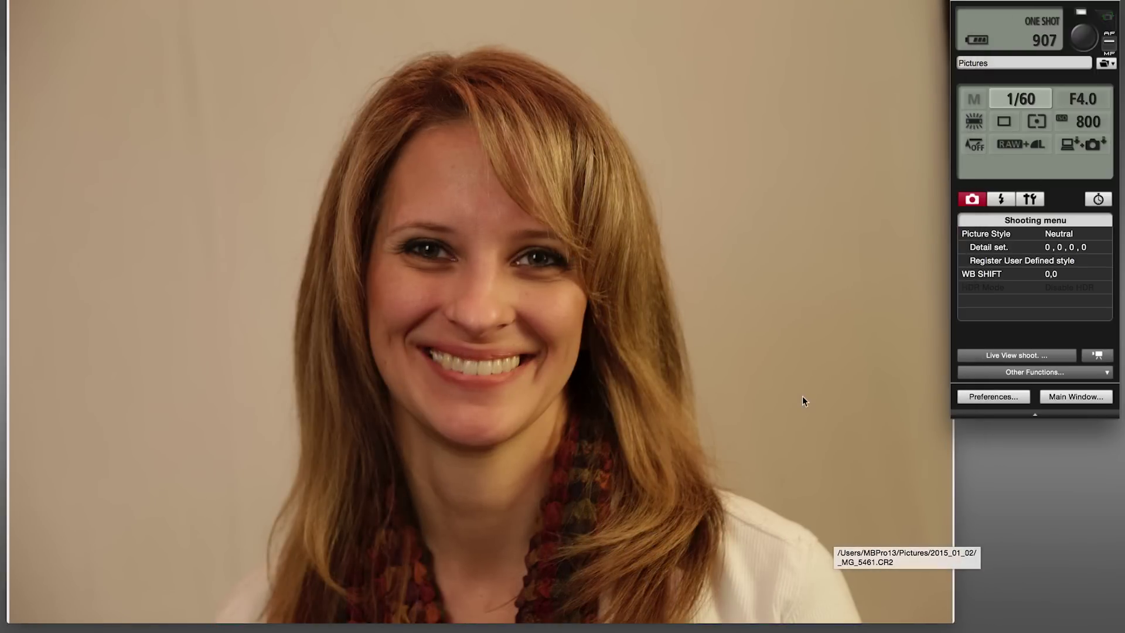
Reopen Live View and autofocus on the subject's face
{"action": "left_click", "coordinate": [996, 355]}
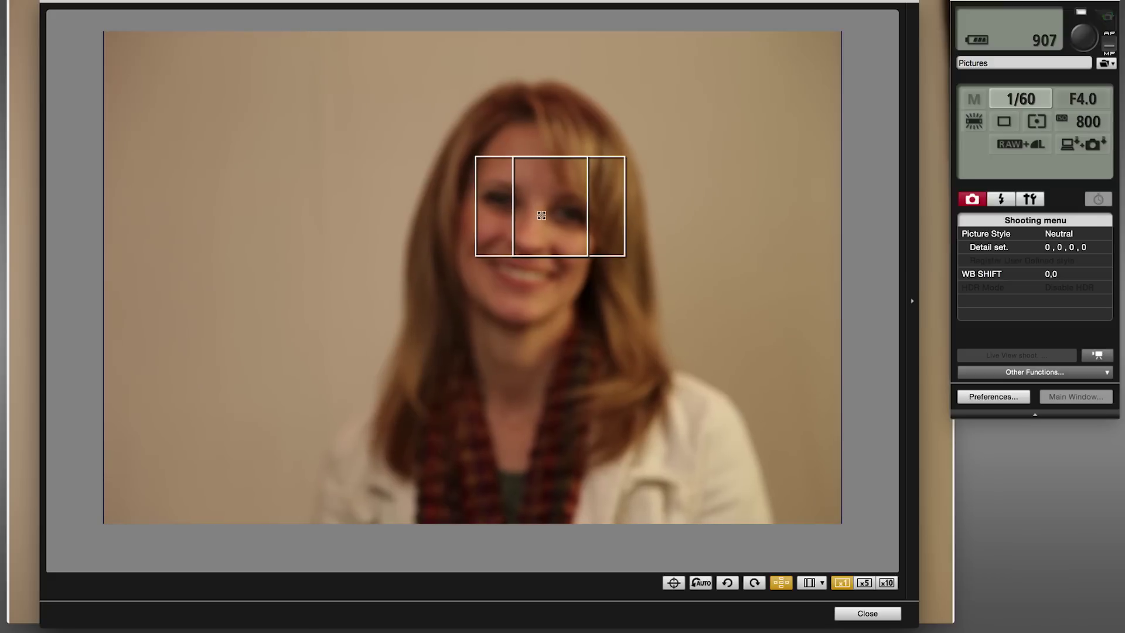
{"action": "double_click", "coordinate": [541, 215]}
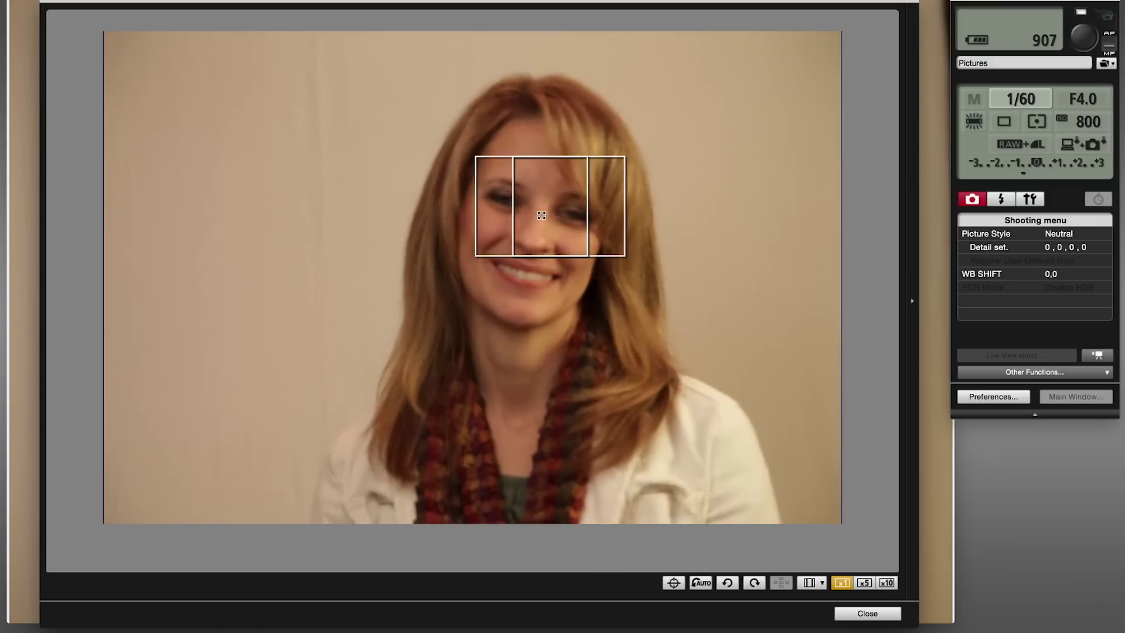
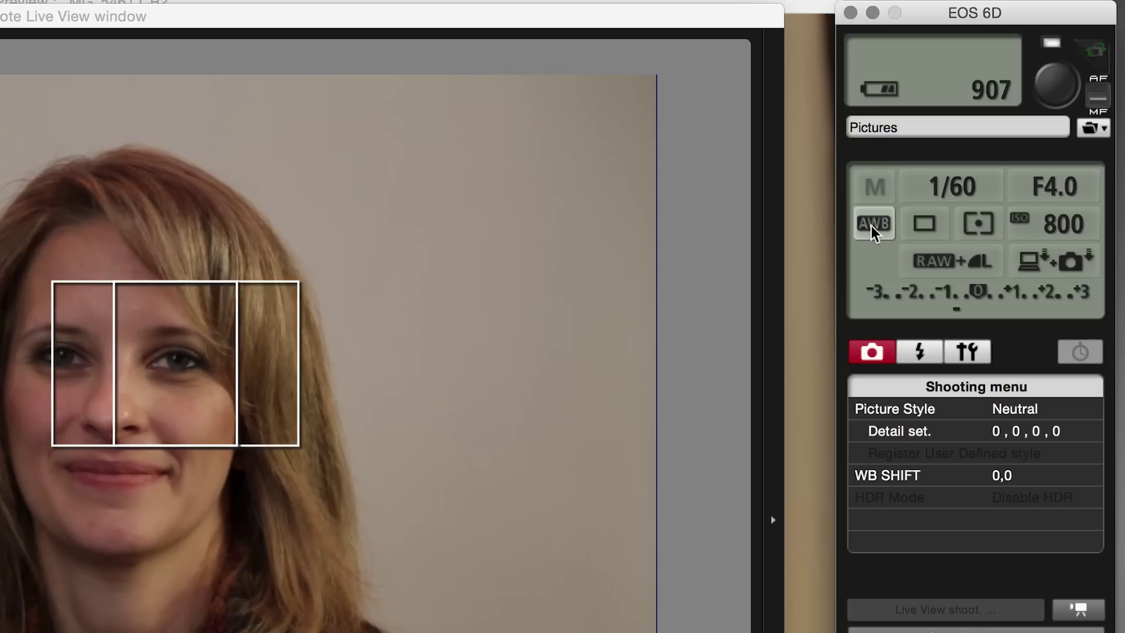
Try the Fluorescent, Tungsten and Auto white balance presets on the Live View image from the camera controls
{"action": "left_click", "coordinate": [873, 225]}
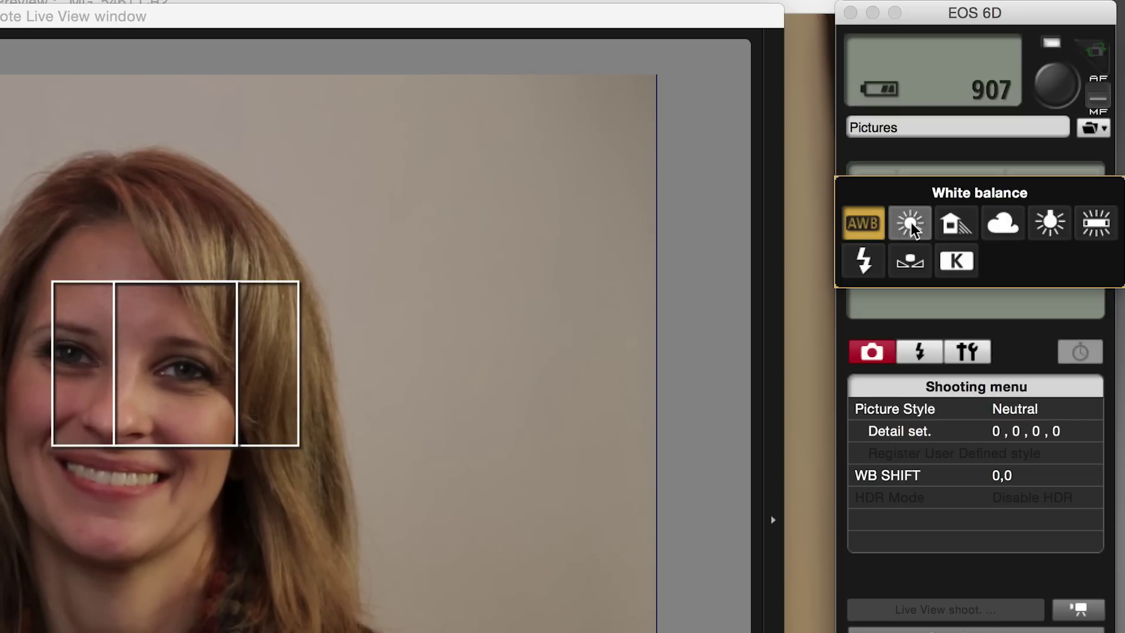
{"action": "left_click", "coordinate": [1094, 226]}
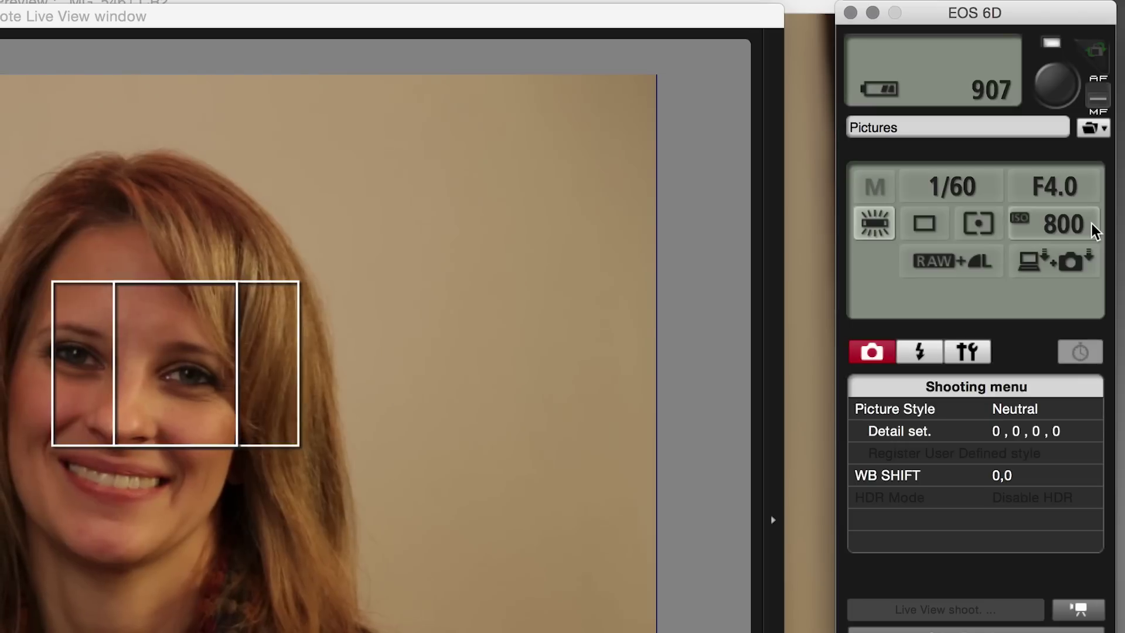
{"action": "left_click", "coordinate": [873, 223]}
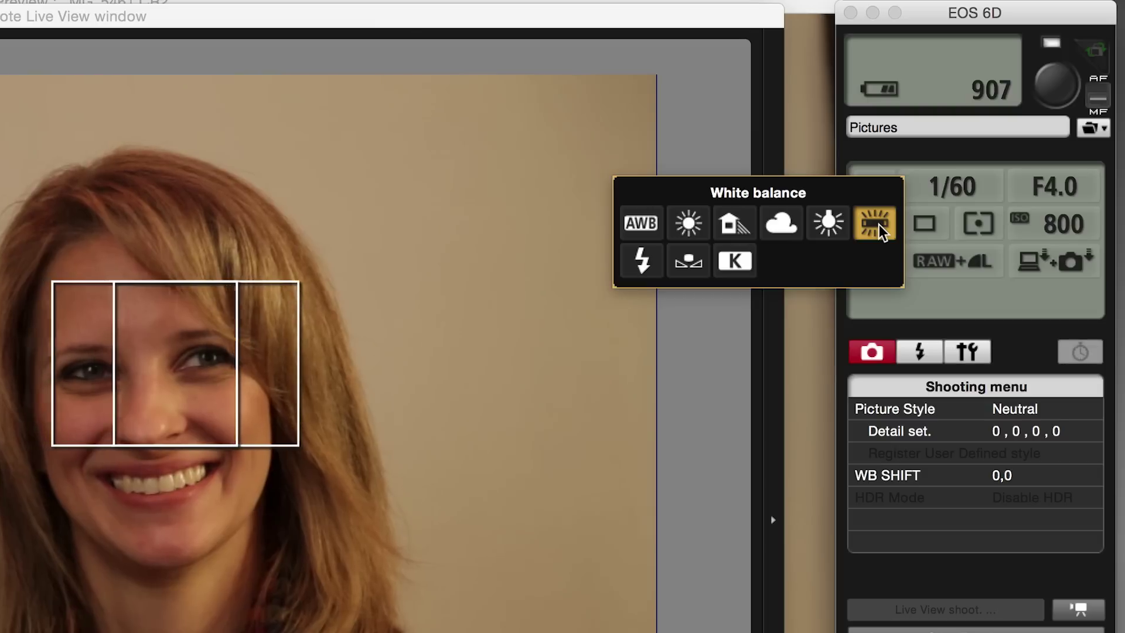
{"action": "left_click", "coordinate": [830, 224]}
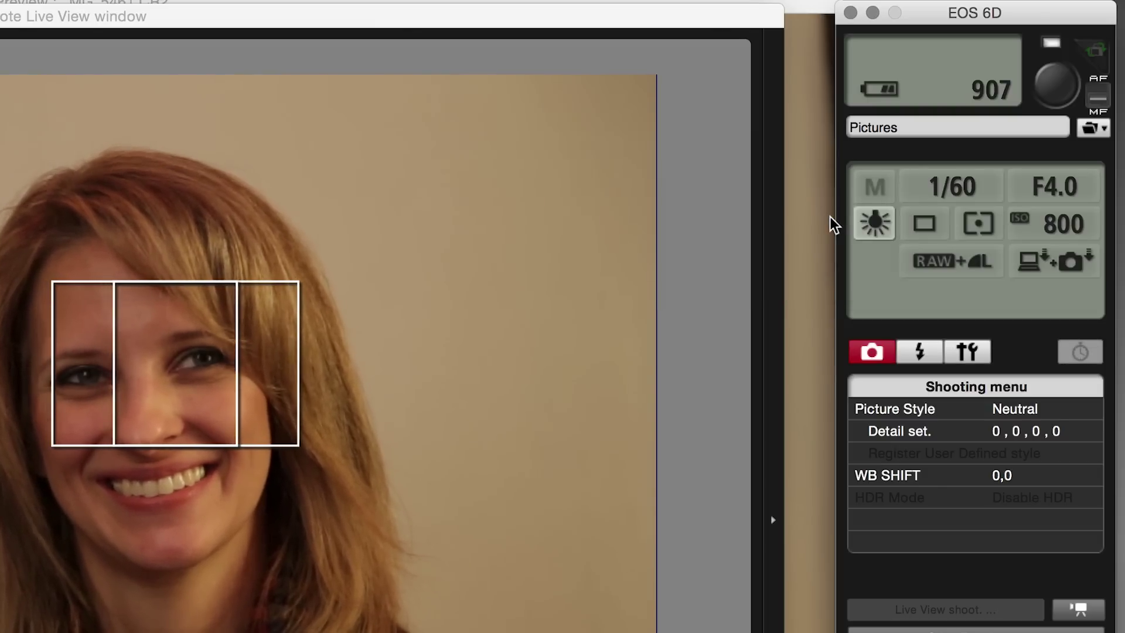
{"action": "left_click", "coordinate": [877, 226]}
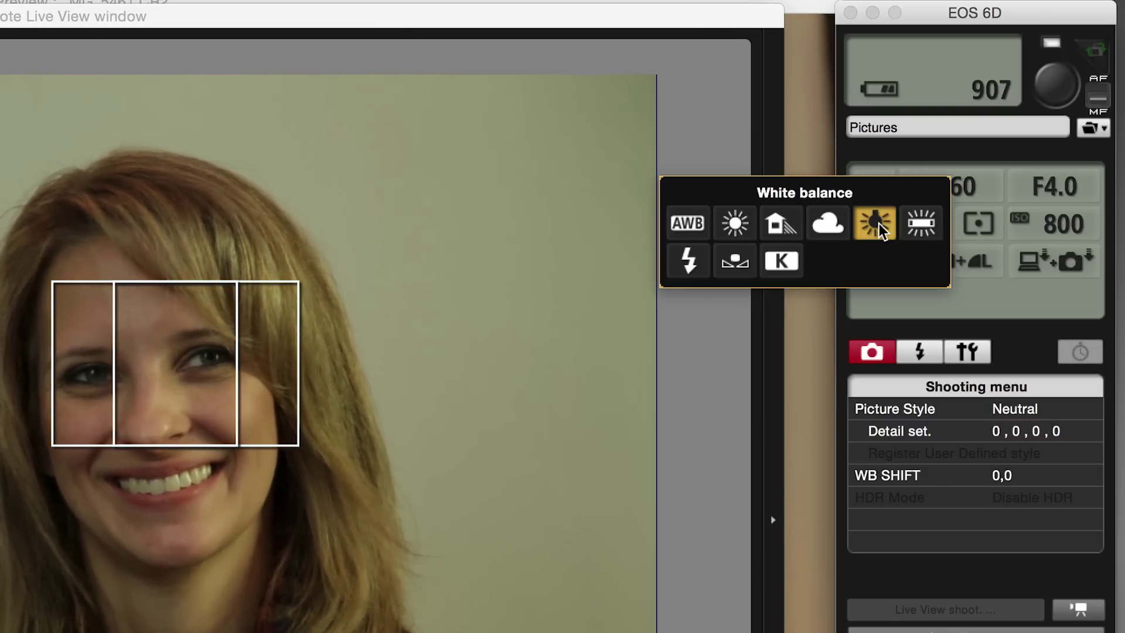
{"action": "left_click", "coordinate": [695, 233]}
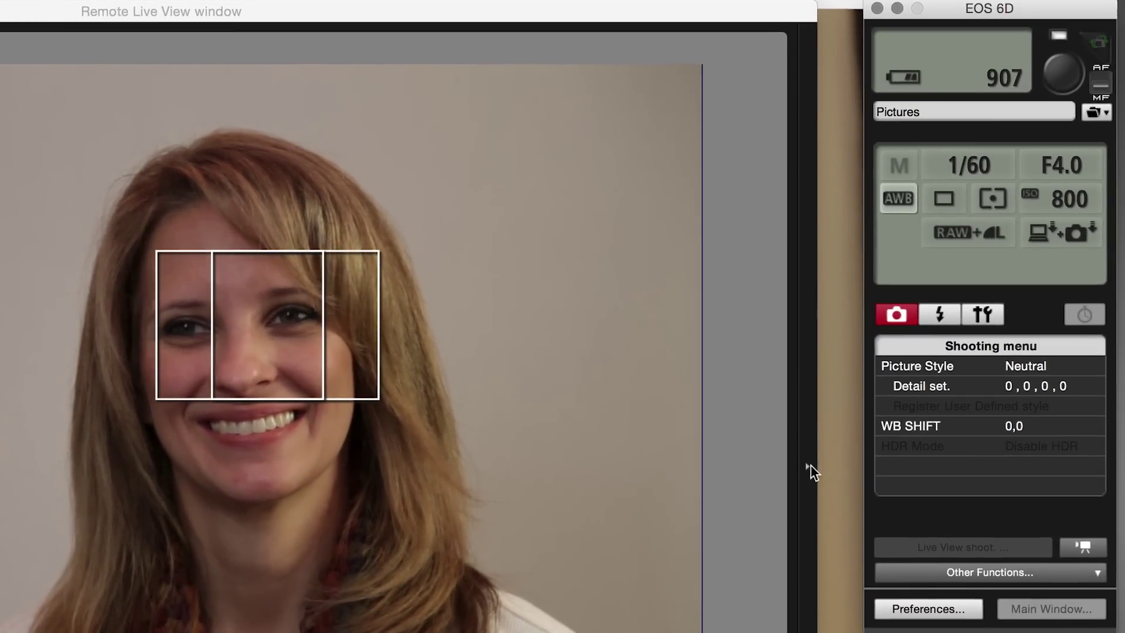
Set the Live View white balance to Custom and register a personal white balance sampled from the wall behind the subject
{"action": "left_click", "coordinate": [807, 466]}
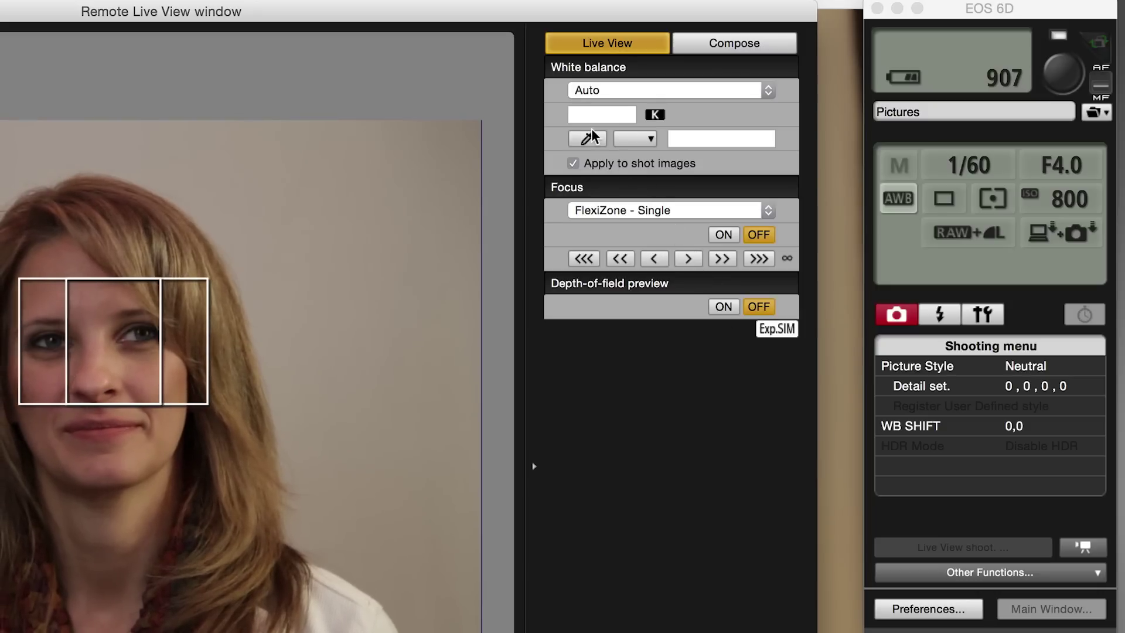
{"action": "left_click", "coordinate": [594, 89]}
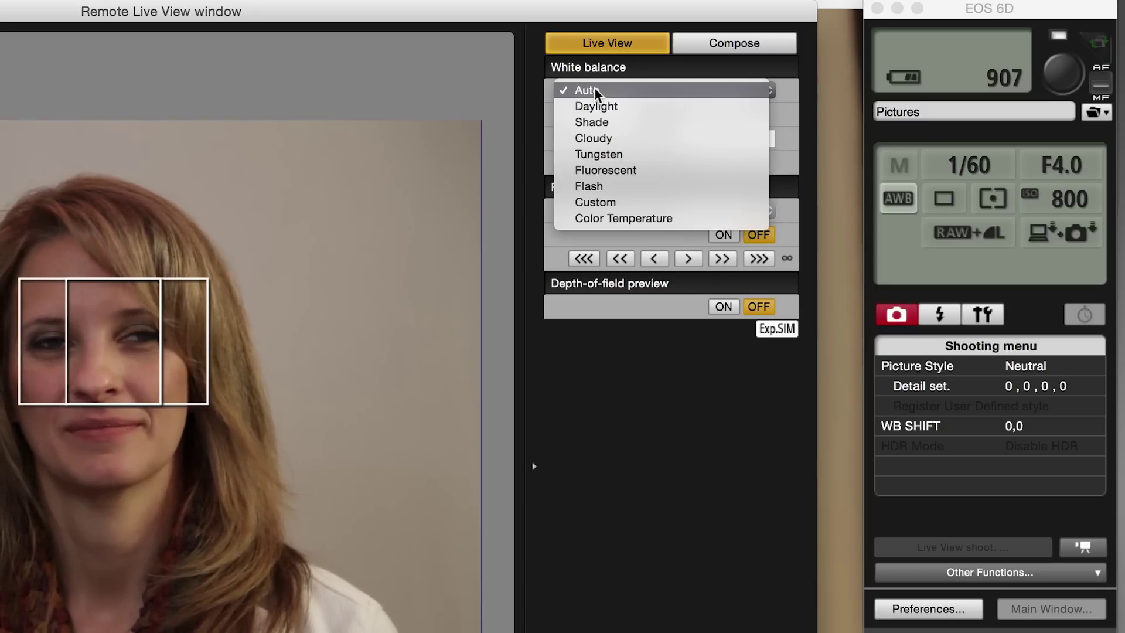
{"action": "left_click", "coordinate": [603, 202]}
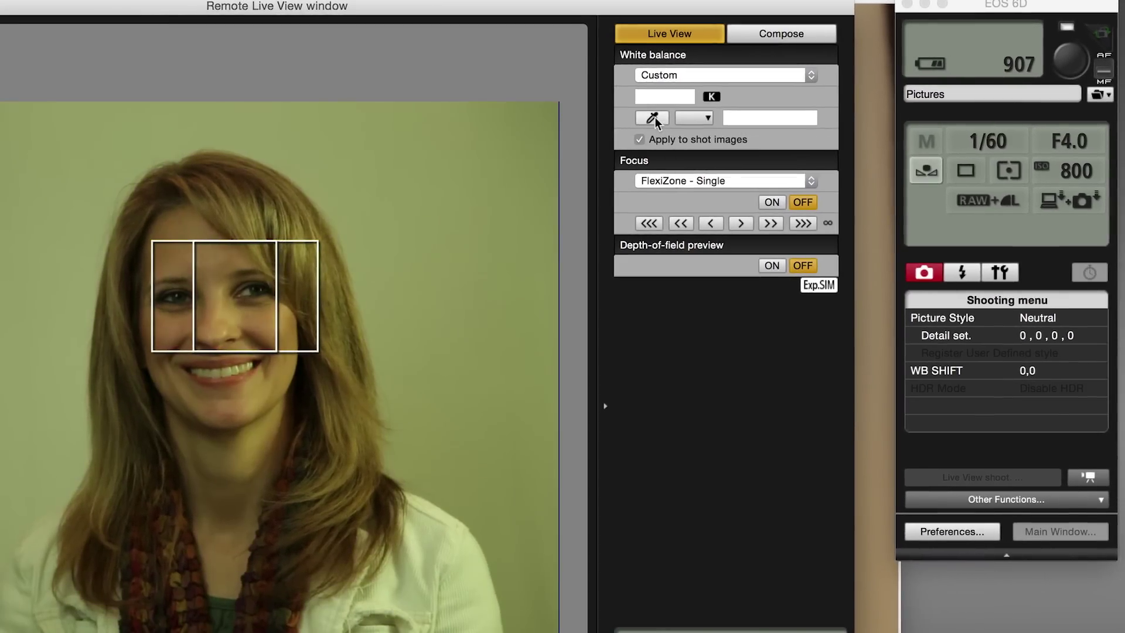
{"action": "left_click", "coordinate": [652, 118]}
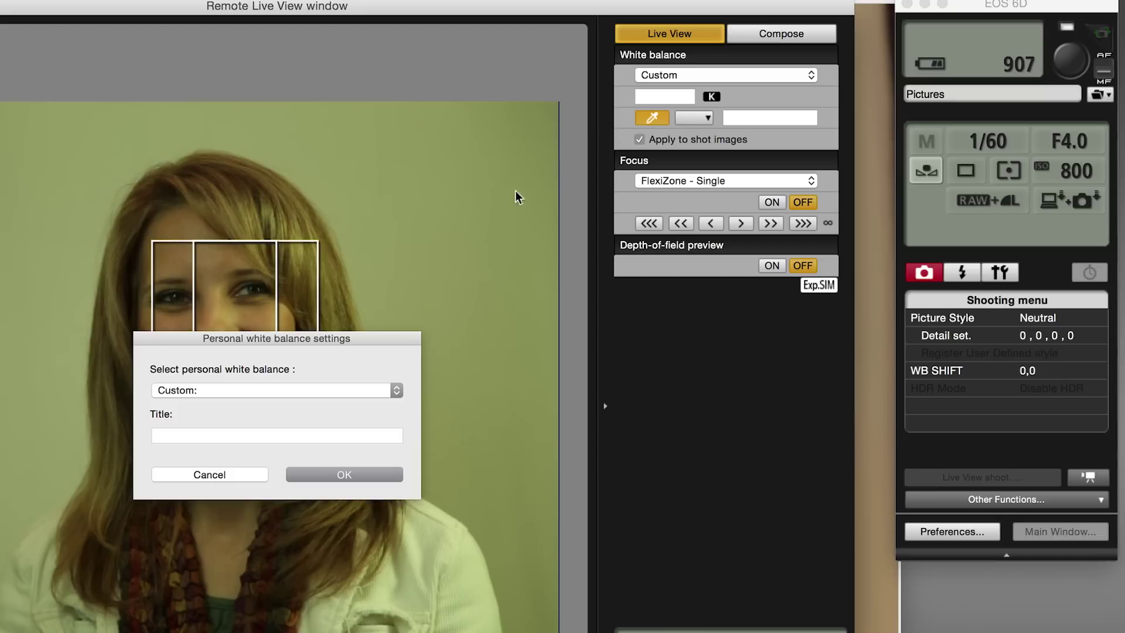
{"action": "left_click", "coordinate": [358, 476]}
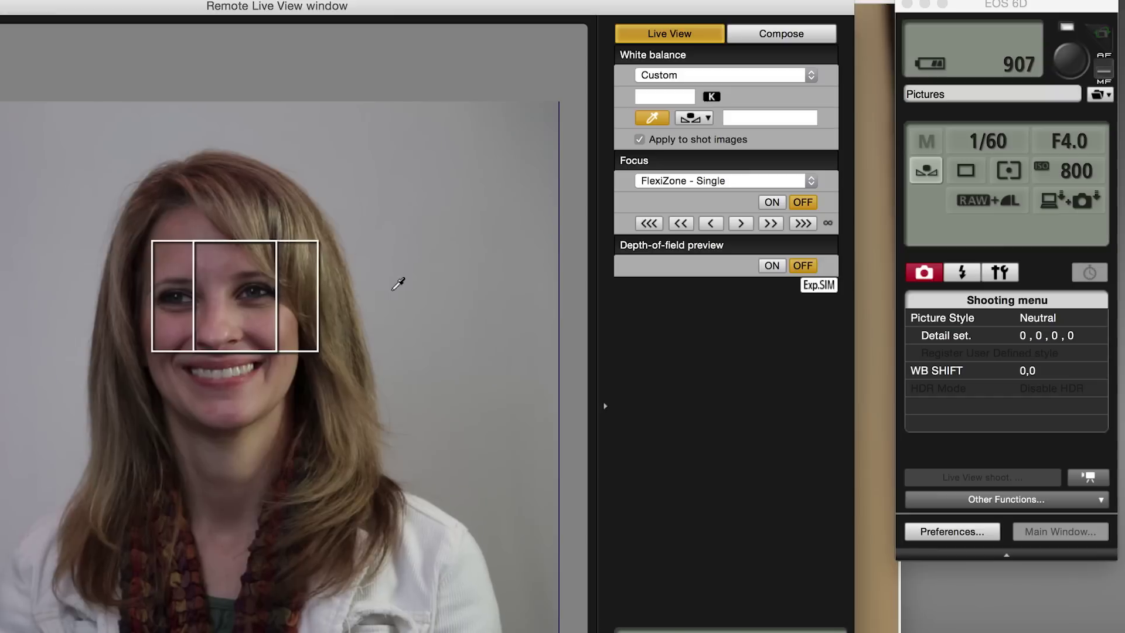
Set the Live View white balance to Fluorescent and collapse the white balance and focus controls beside the image
{"action": "left_click", "coordinate": [713, 77]}
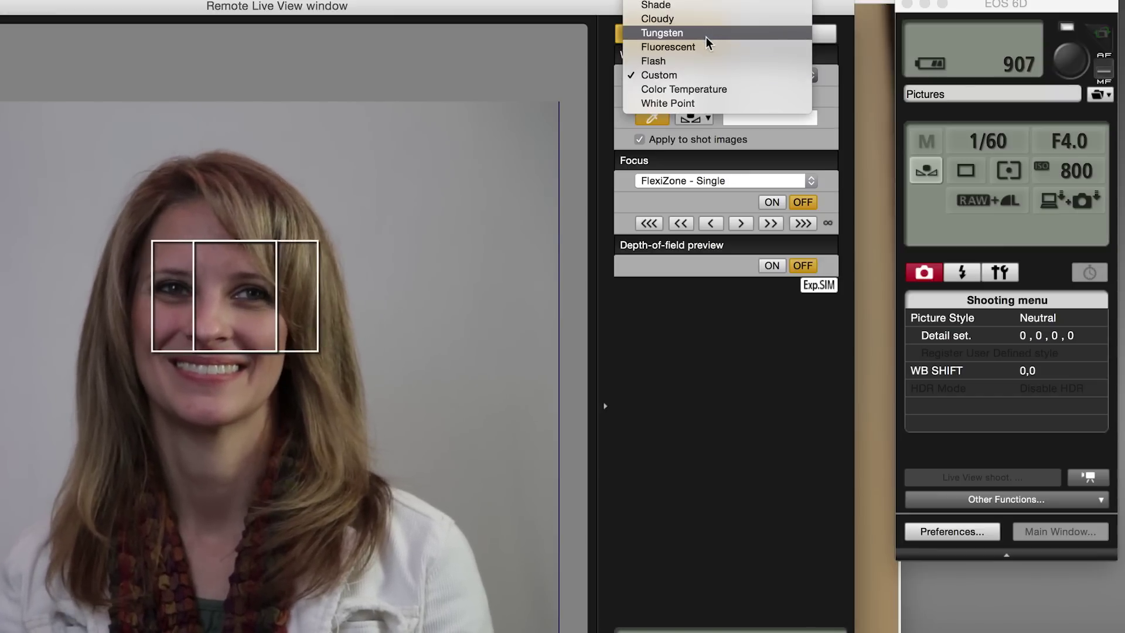
{"action": "left_click", "coordinate": [709, 47]}
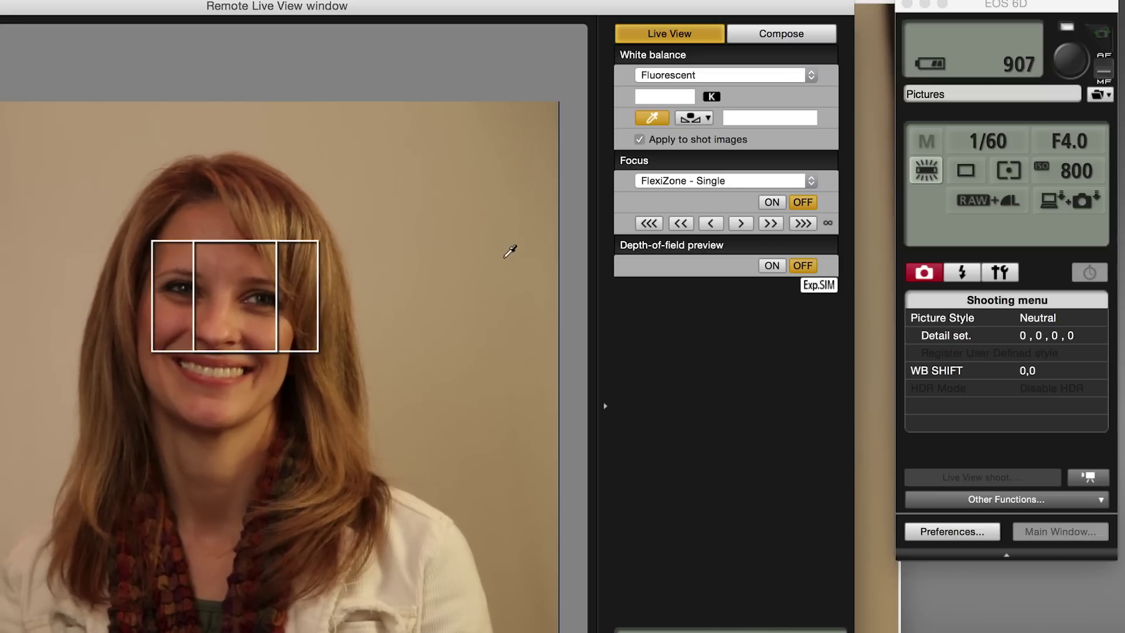
{"action": "left_click", "coordinate": [605, 405]}
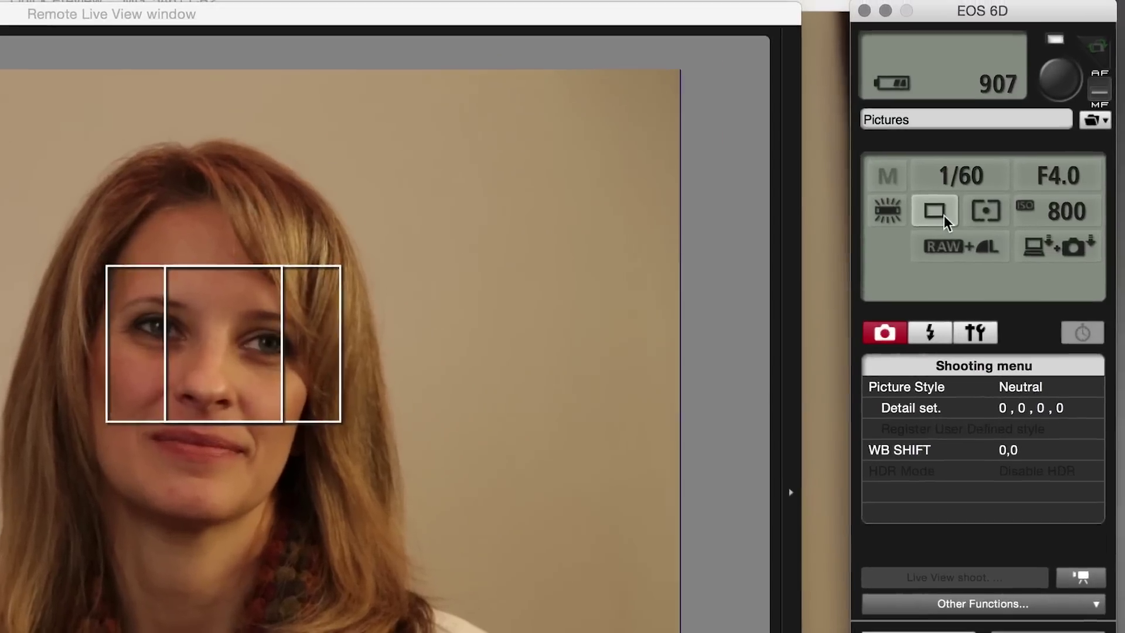
Set the camera's drive mode to single shooting and its metering mode to evaluative
{"action": "left_click", "coordinate": [944, 216]}
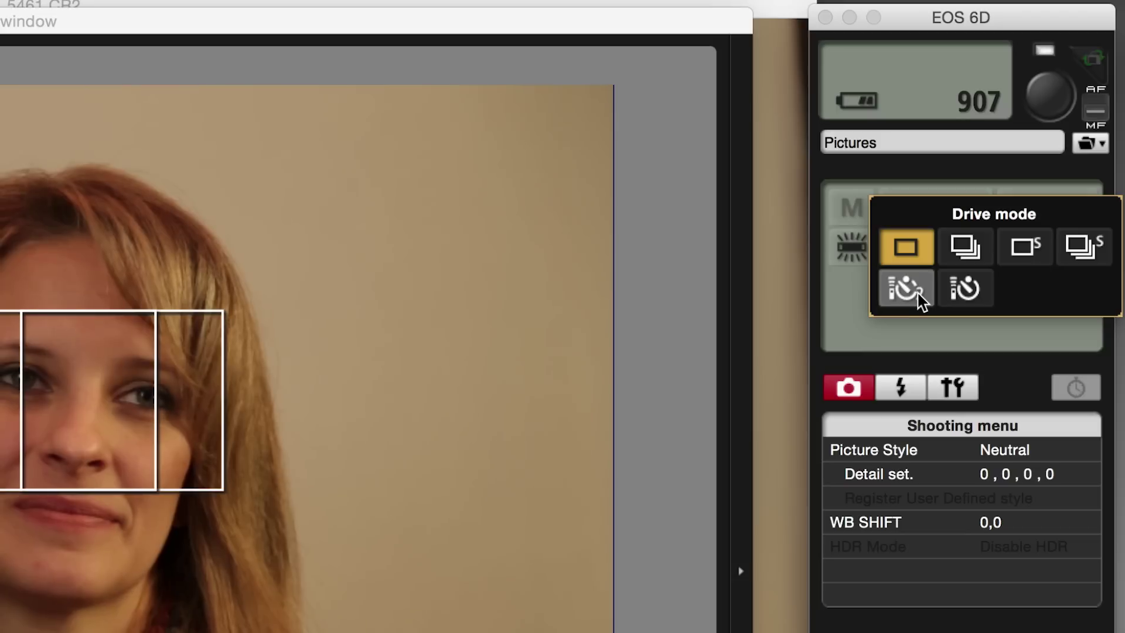
{"action": "left_click", "coordinate": [916, 253]}
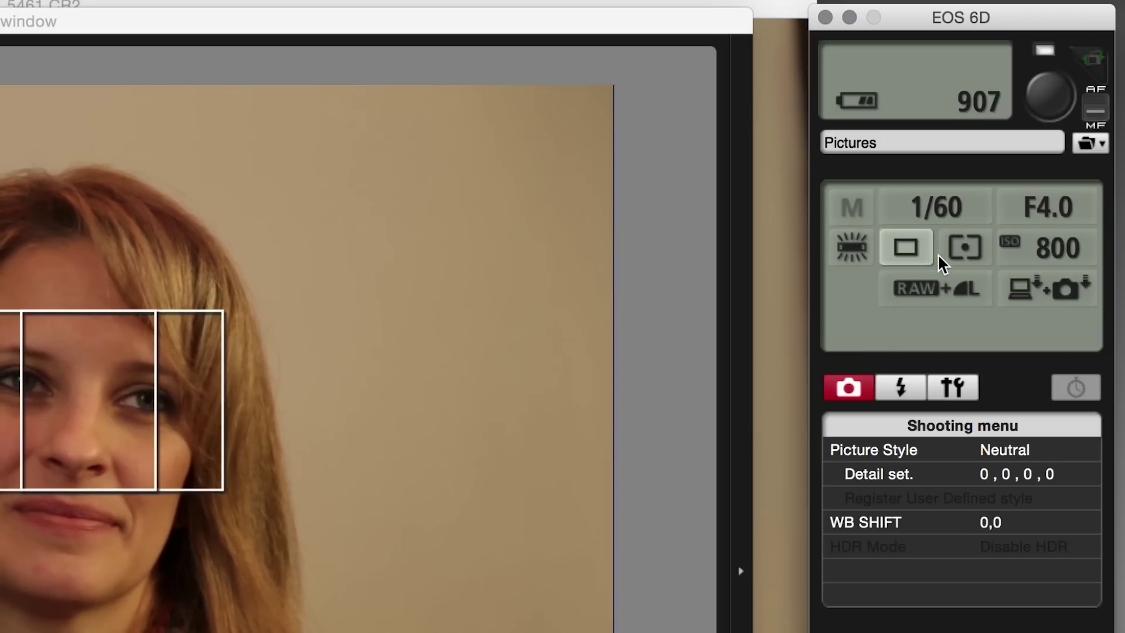
{"action": "left_click", "coordinate": [965, 251]}
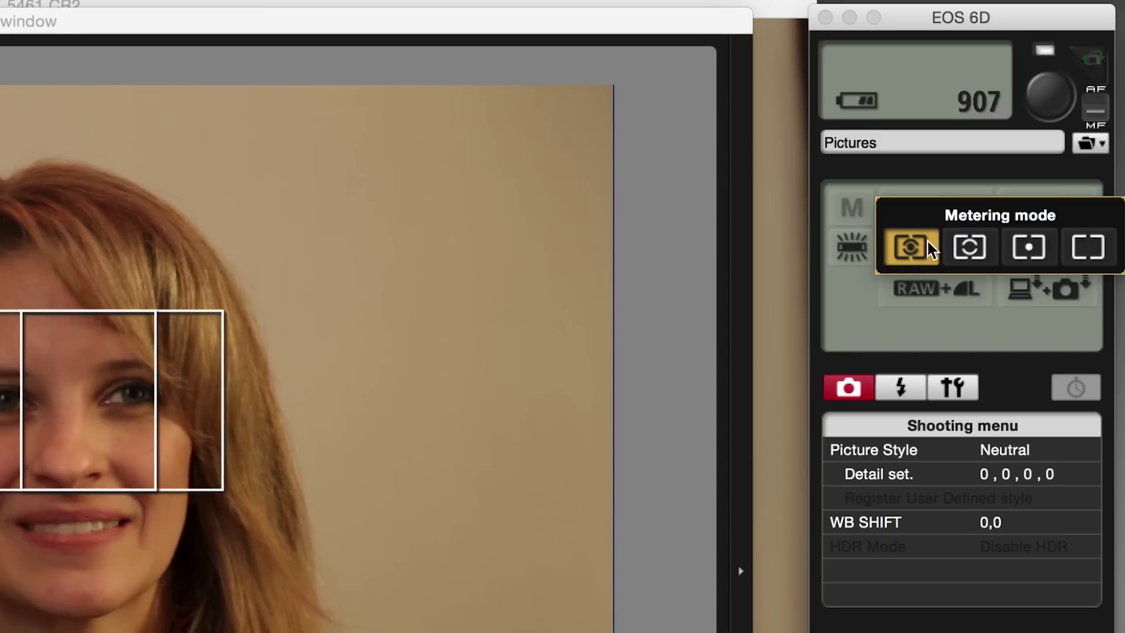
{"action": "left_click", "coordinate": [906, 242]}
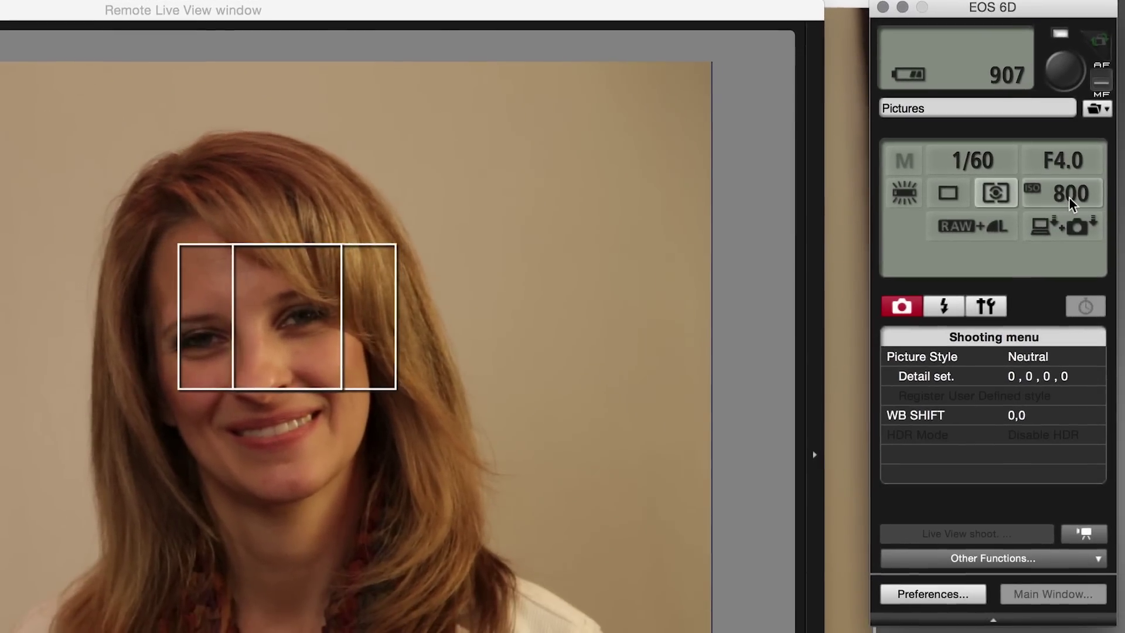
Browse the camera's available ISO speeds and select ISO 800
{"action": "left_click", "coordinate": [1070, 202]}
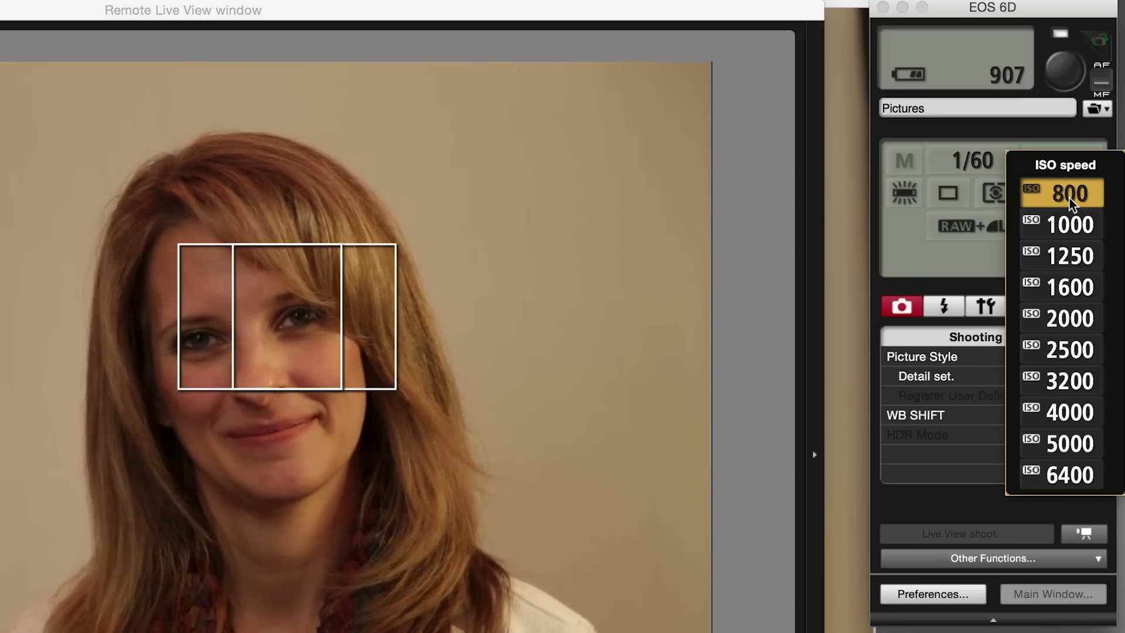
{"action": "scroll", "coordinate": [1069, 202], "scroll_direction": "up", "scroll_amount": 2}
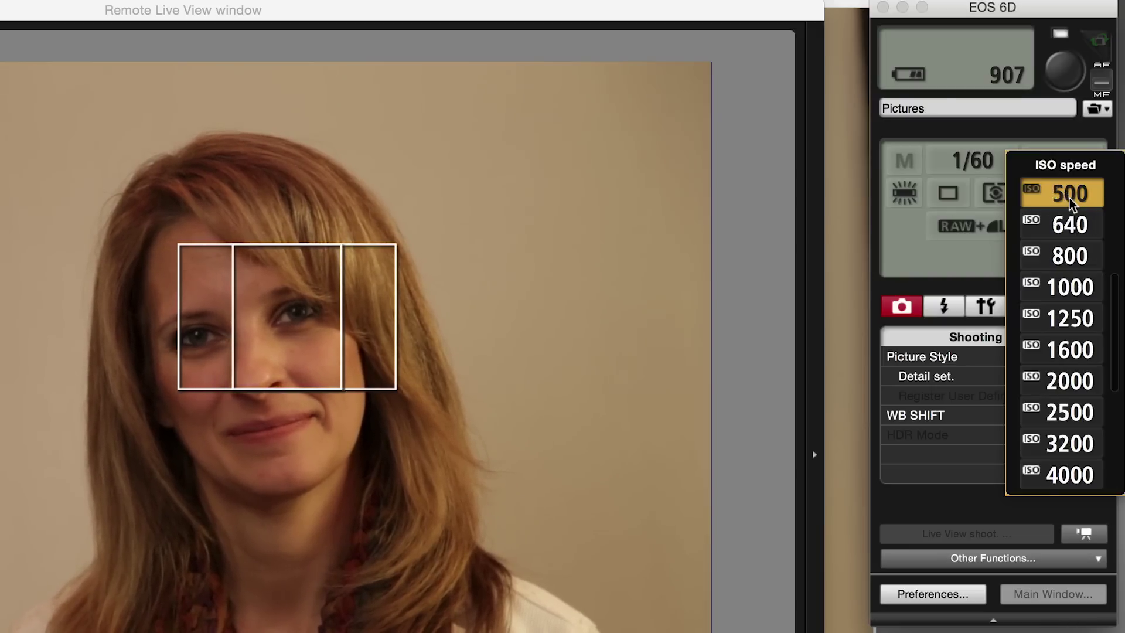
{"action": "scroll", "coordinate": [1069, 202], "scroll_direction": "up", "scroll_amount": 6}
{"action": "scroll", "coordinate": [1069, 202], "scroll_direction": "down", "scroll_amount": 2}
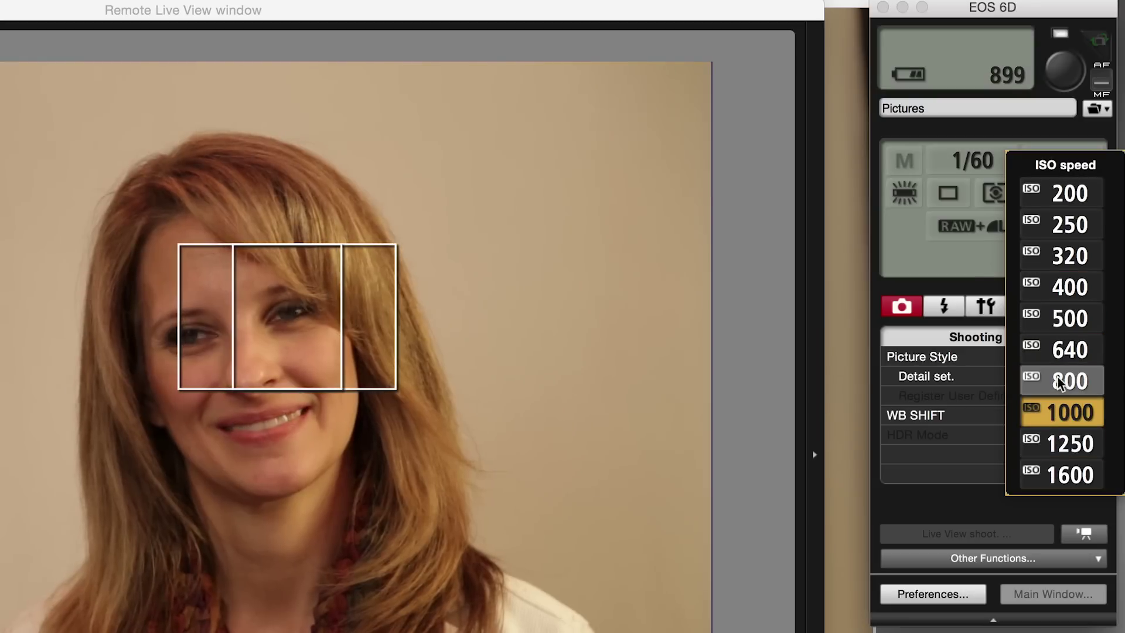
{"action": "left_click", "coordinate": [1061, 382]}
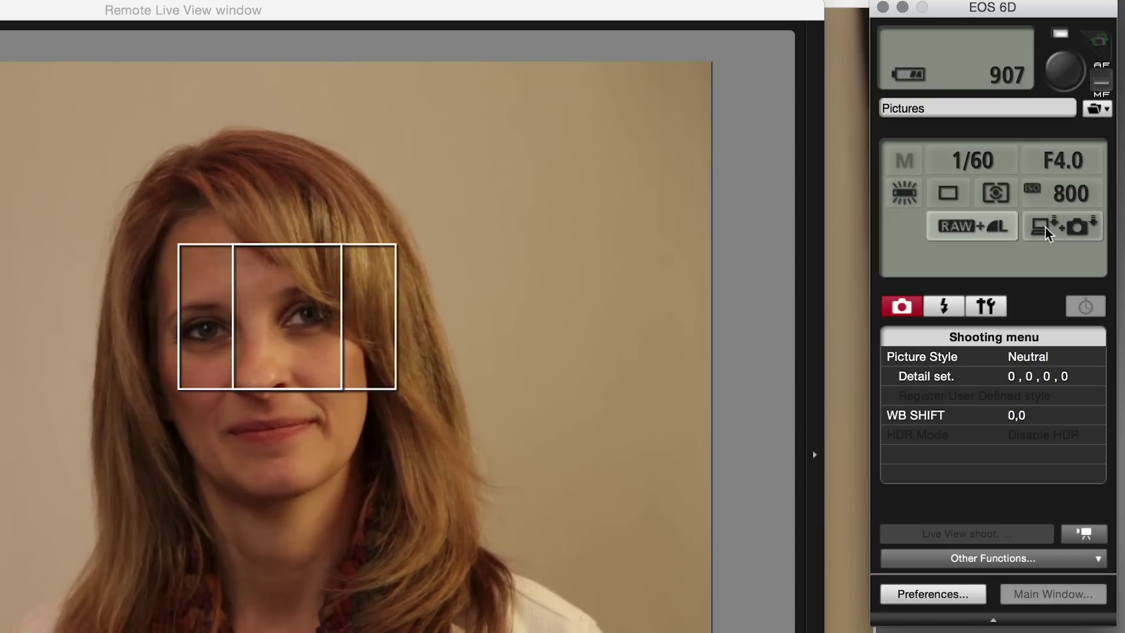
Set the image saving location for shot images to Computer only
{"action": "left_click", "coordinate": [1077, 233]}
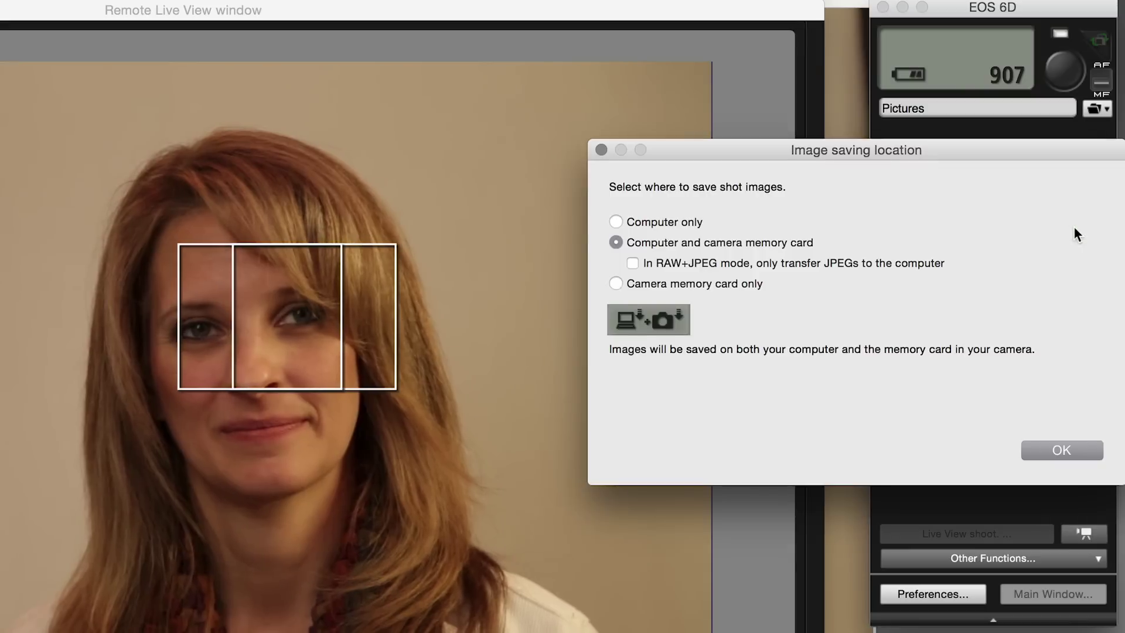
{"action": "left_click", "coordinate": [688, 222]}
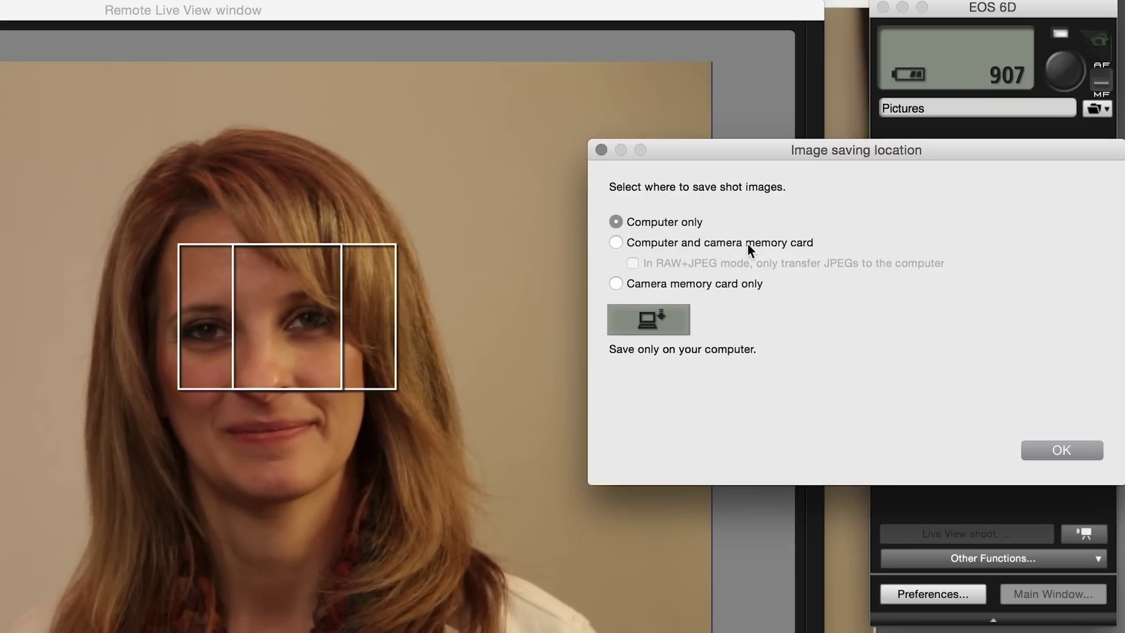
{"action": "left_click", "coordinate": [1062, 450]}
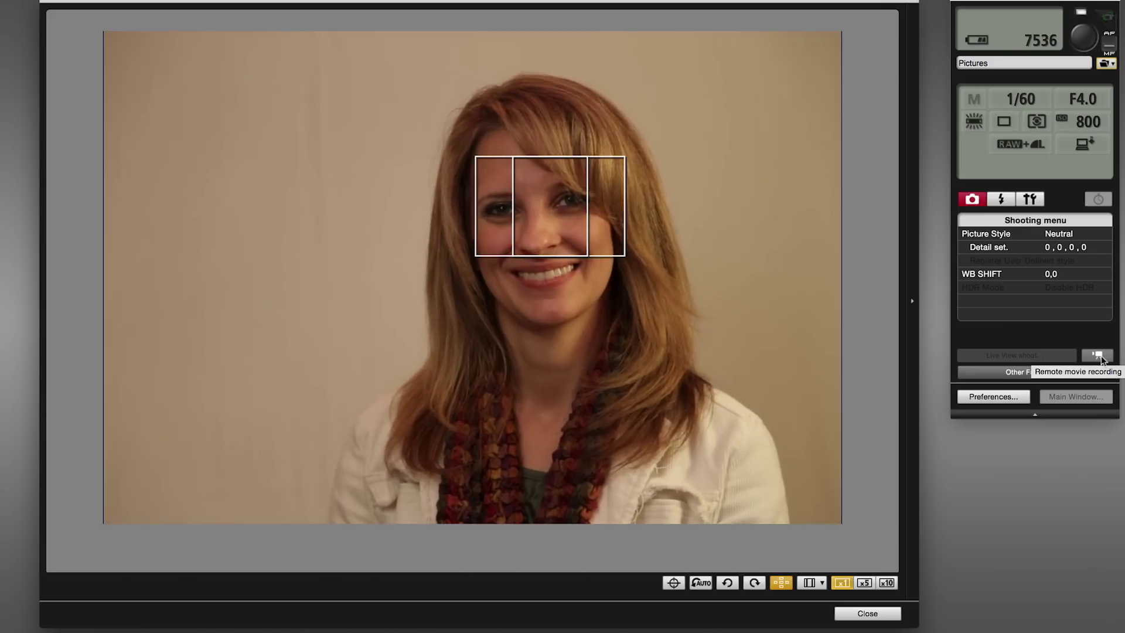
Record a short clip of the subject with remote movie recording, stop it and close the movie window
{"action": "left_click", "coordinate": [1098, 356]}
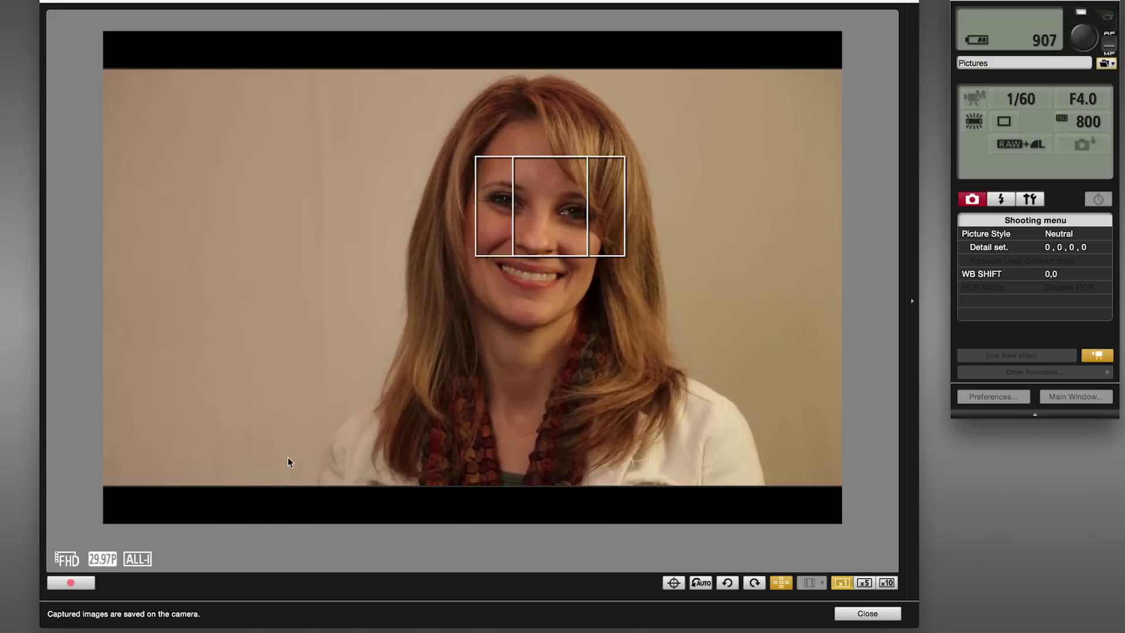
{"action": "left_click", "coordinate": [71, 583]}
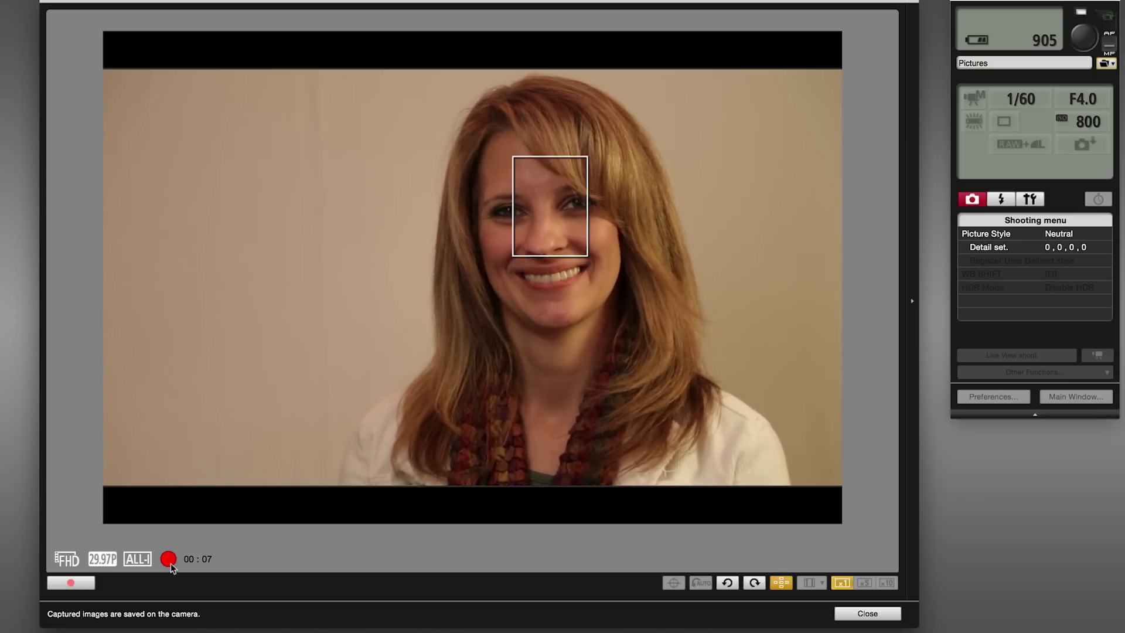
{"action": "left_click", "coordinate": [72, 583]}
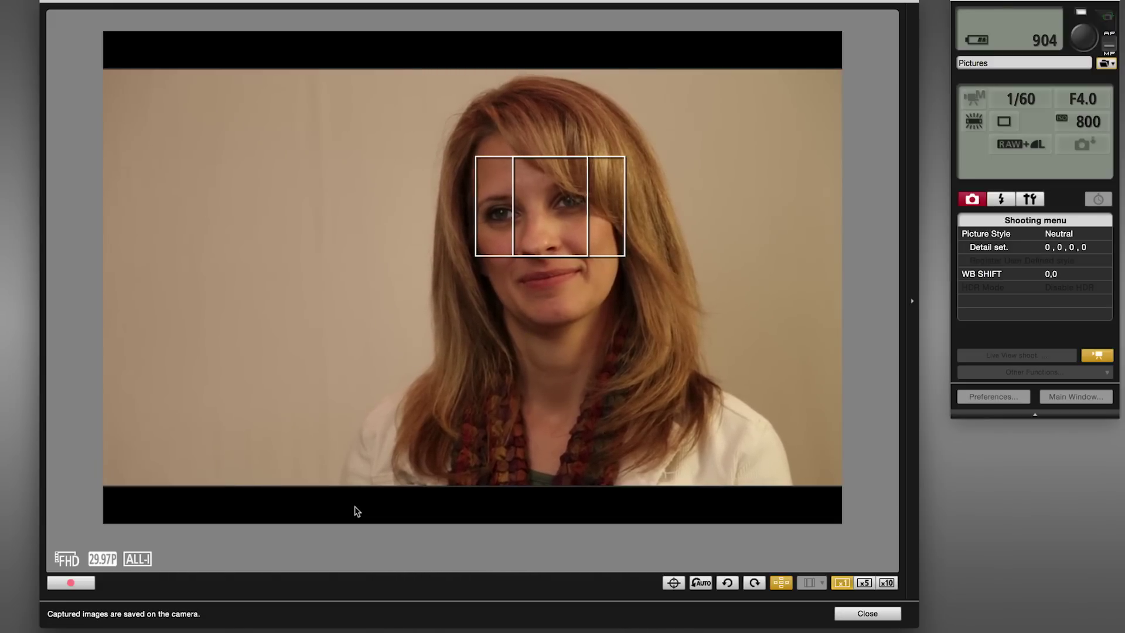
{"action": "left_click", "coordinate": [858, 614]}
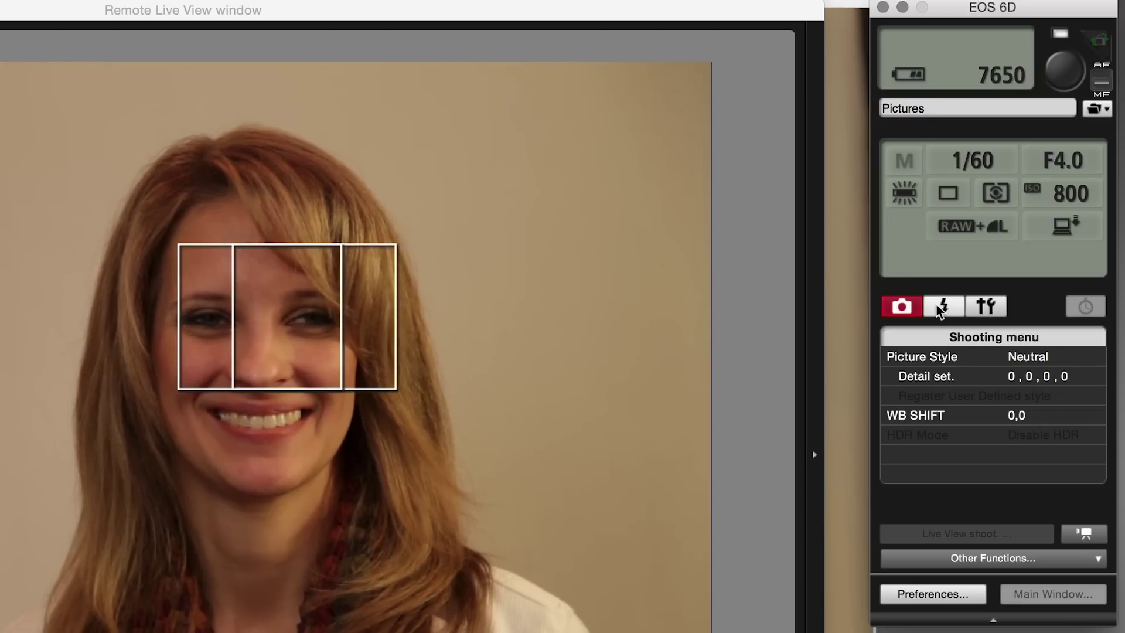
Check the camera's Set-up menu, close the Live View window and return to the EOS Utility main window
{"action": "left_click", "coordinate": [986, 306]}
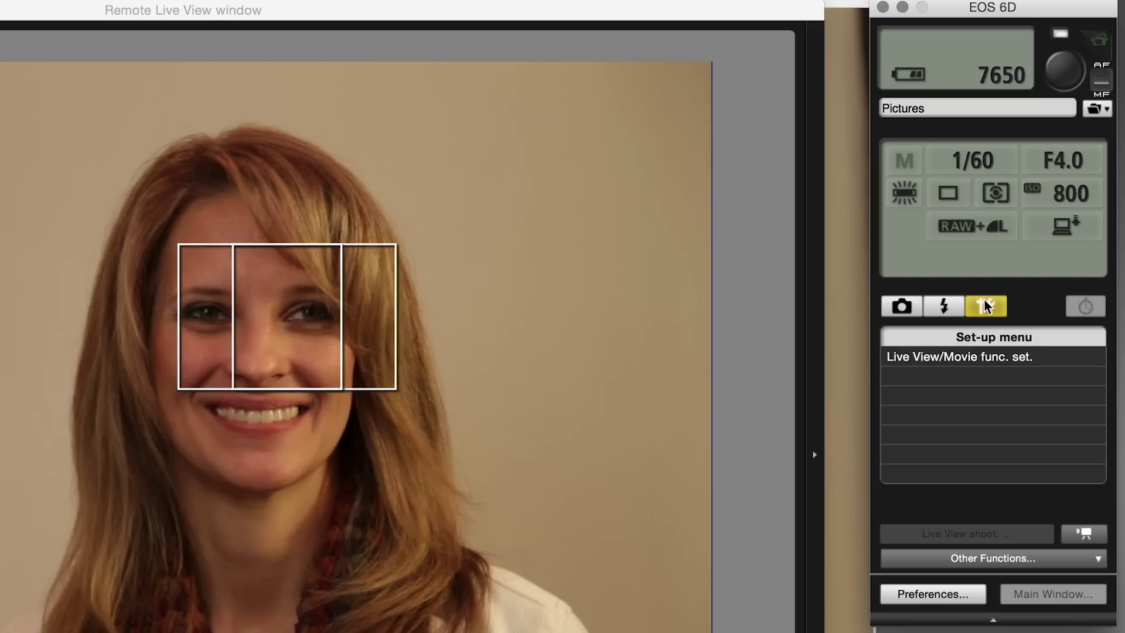
{"action": "left_click", "coordinate": [902, 307]}
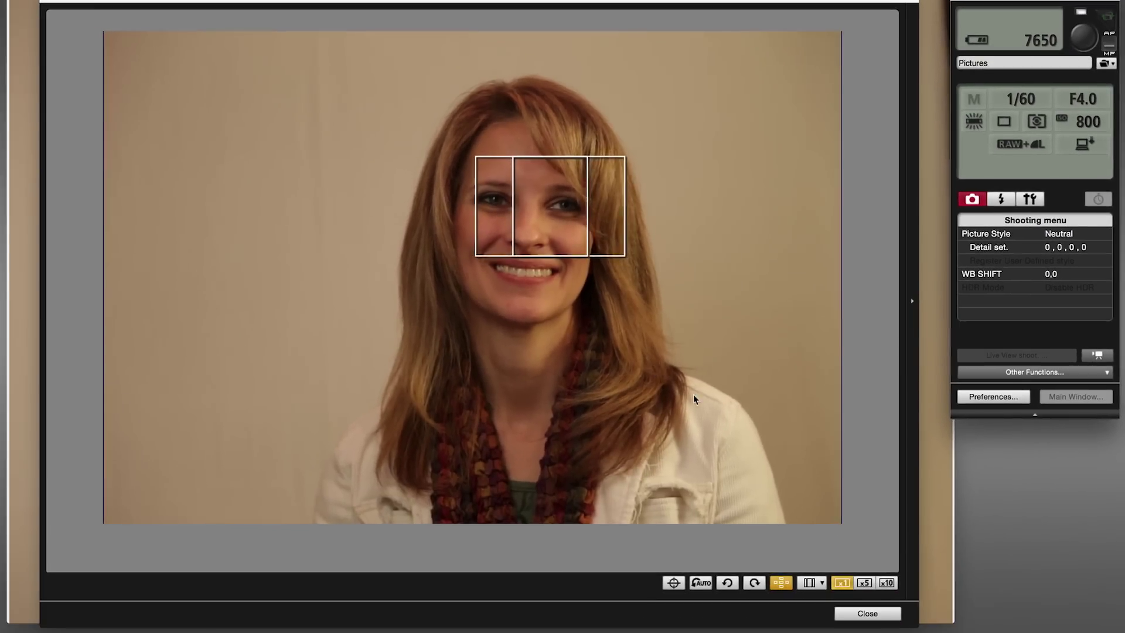
{"action": "left_click", "coordinate": [868, 613]}
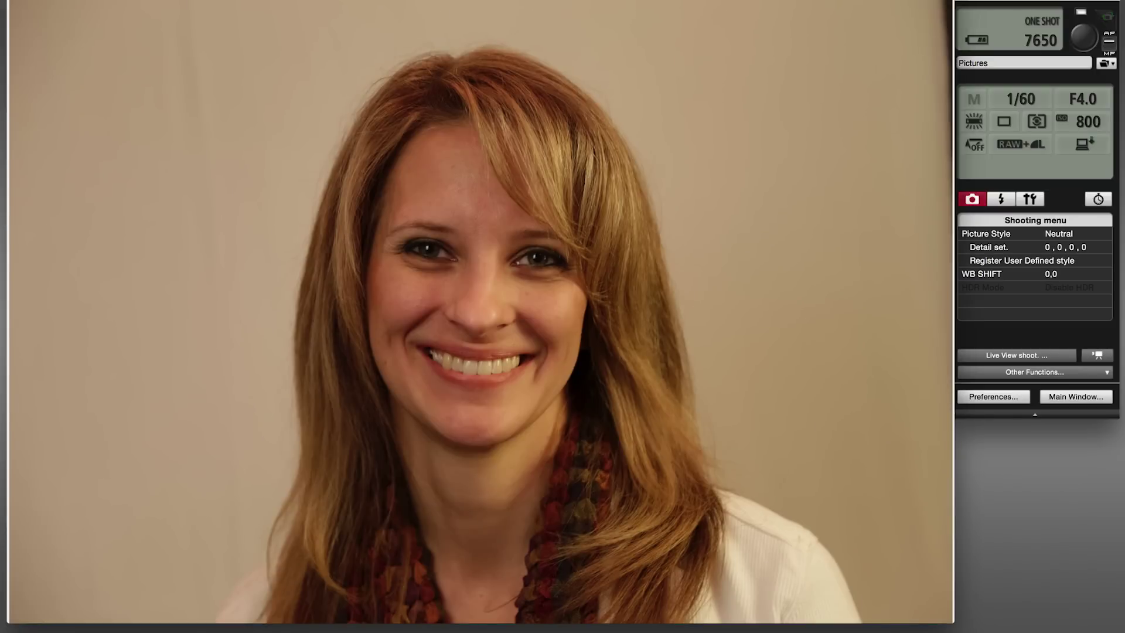
{"action": "left_click", "coordinate": [1077, 397]}
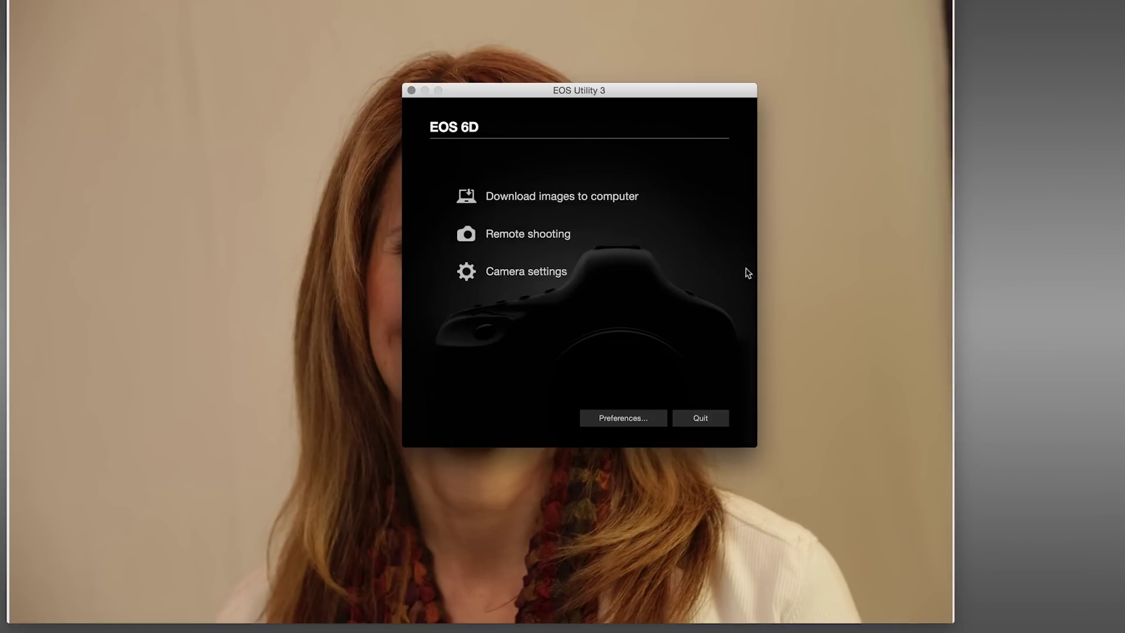